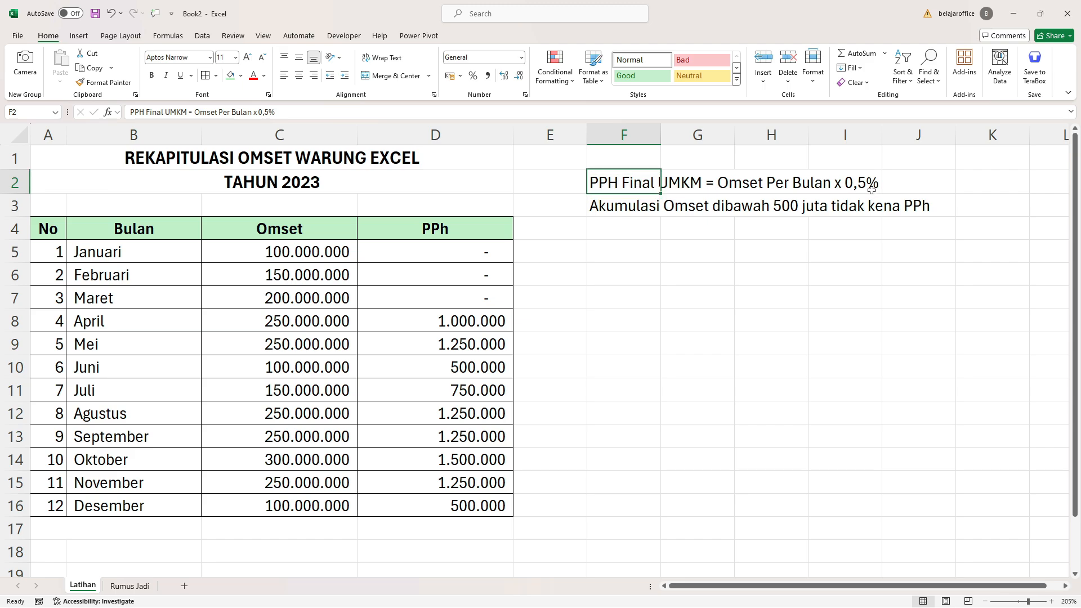
Examine the PPh rule notes and compare the January to April turnover with the 500 million tax-free limit.
{"action": "left_click", "coordinate": [597, 207]}
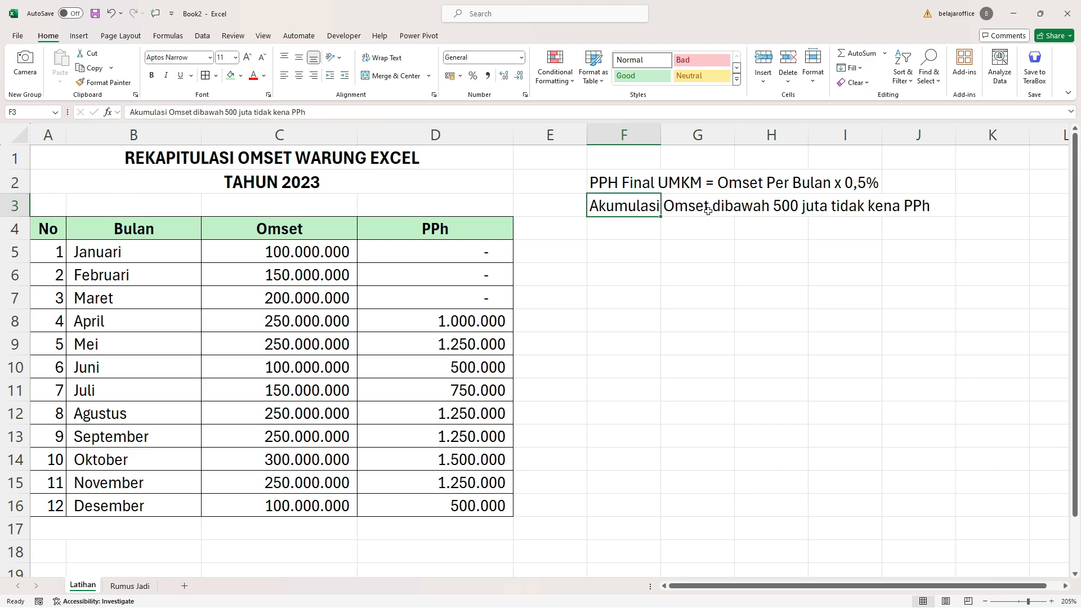
{"action": "left_click", "coordinate": [454, 251]}
{"action": "left_click_drag", "start_coordinate": [454, 251], "coordinate": [458, 501]}
{"action": "left_click", "coordinate": [269, 252]}
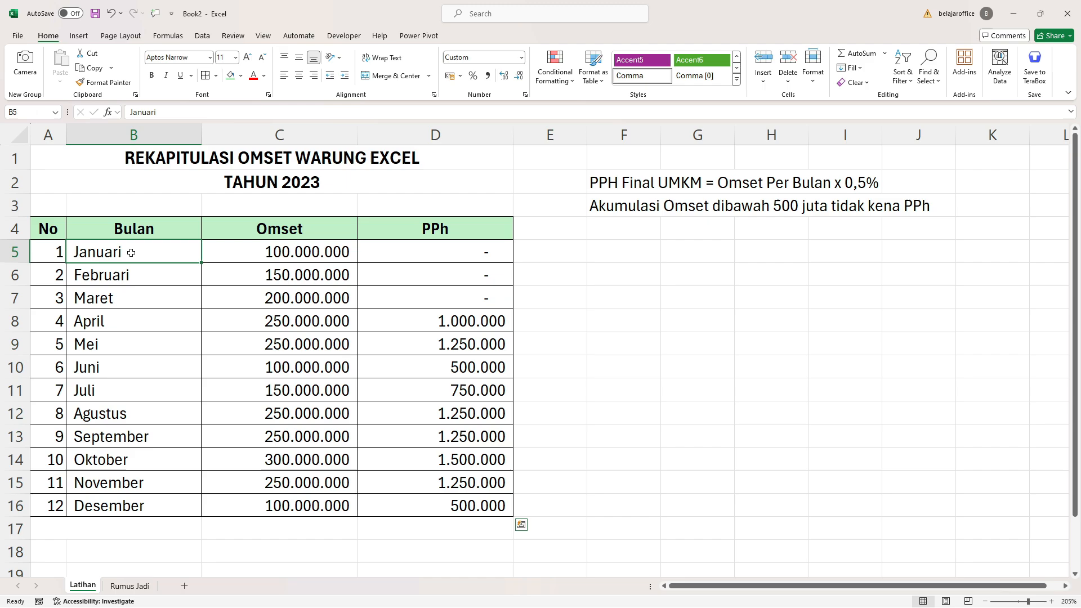
{"action": "left_click", "coordinate": [400, 250]}
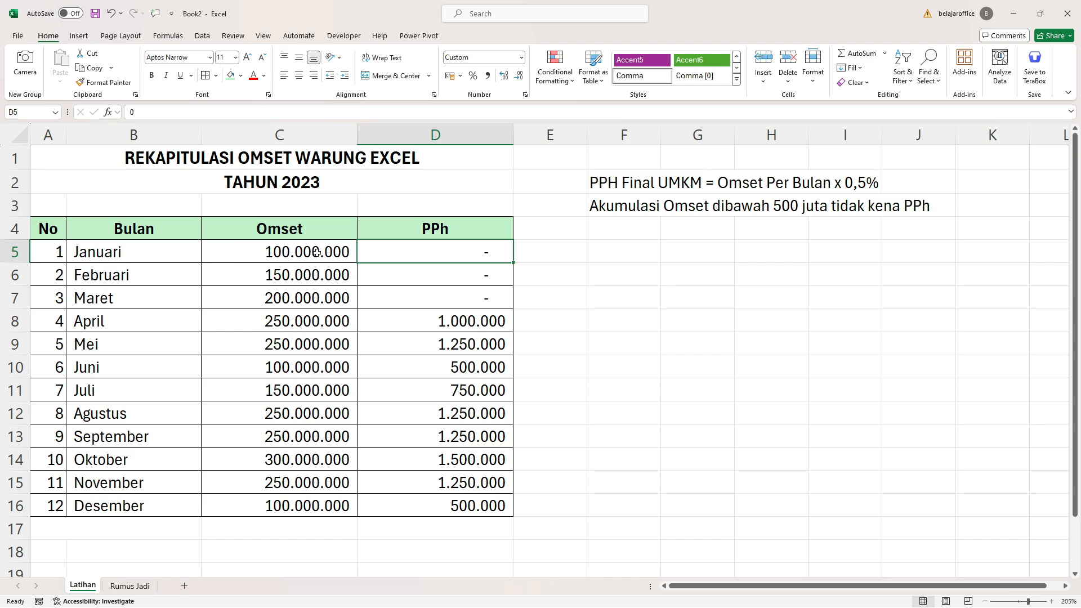
{"action": "left_click_drag", "start_coordinate": [315, 252], "coordinate": [319, 278]}
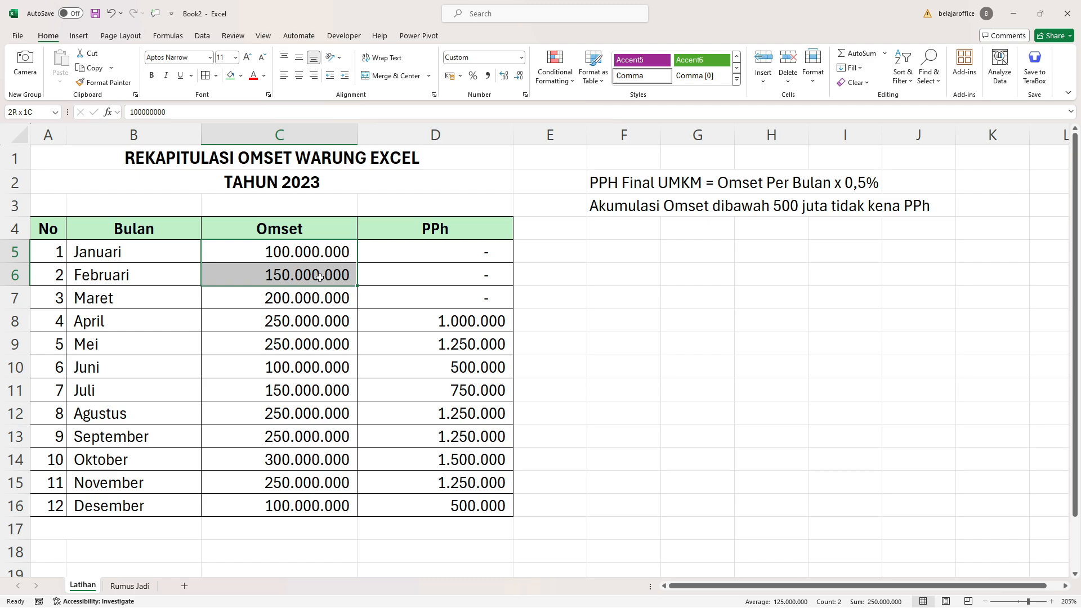
{"action": "left_click_drag", "start_coordinate": [319, 277], "coordinate": [337, 304]}
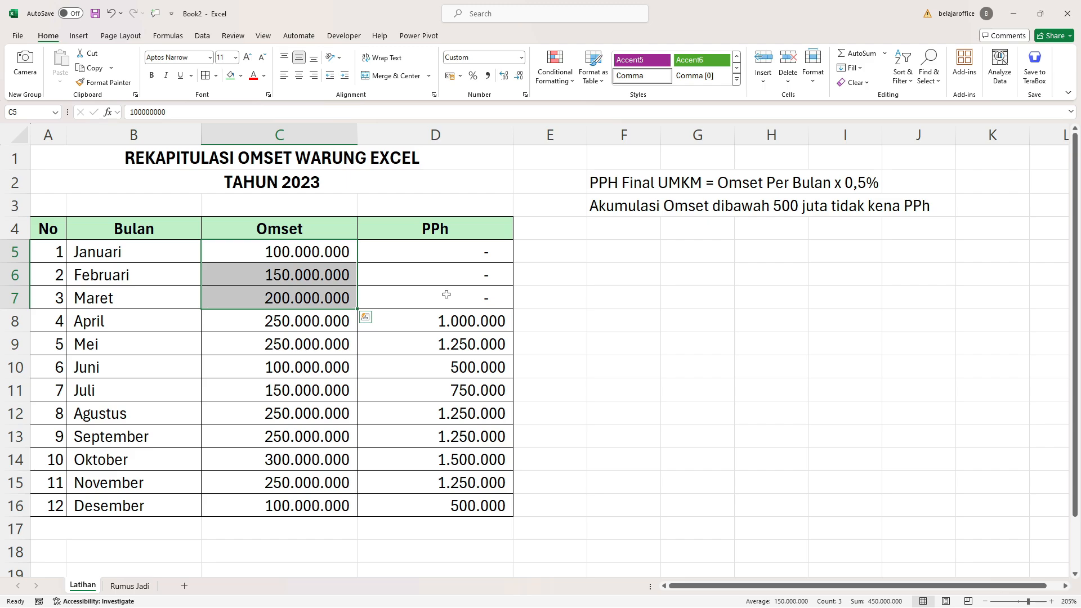
{"action": "left_click", "coordinate": [341, 249]}
{"action": "left_click_drag", "start_coordinate": [340, 250], "coordinate": [341, 326]}
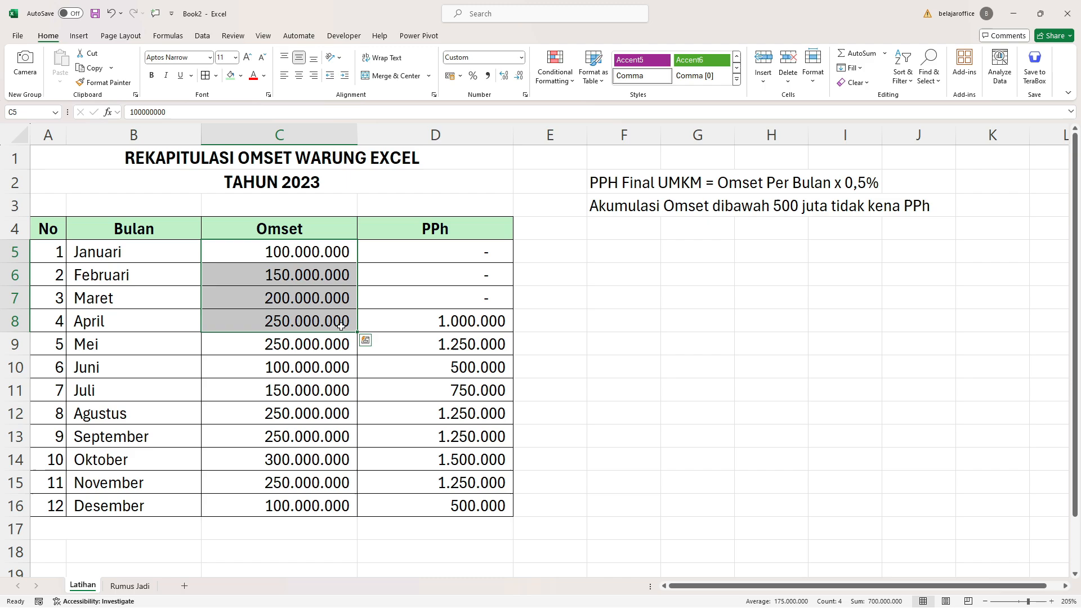
Examine how the PPh for April and for May to December relates to each month's turnover.
{"action": "left_click", "coordinate": [293, 322]}
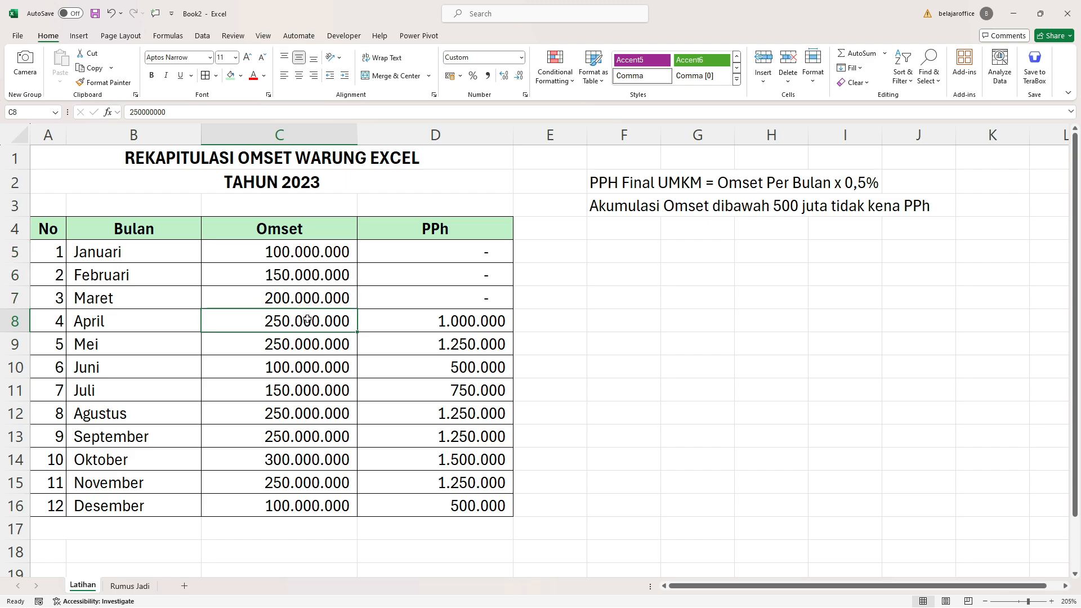
{"action": "left_click", "coordinate": [424, 320]}
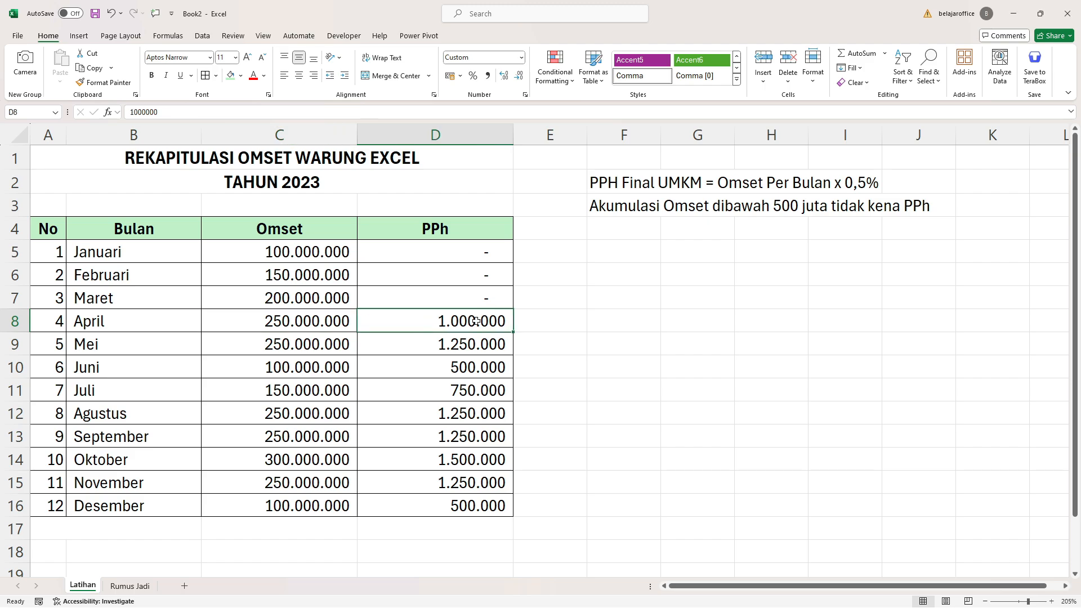
{"action": "left_click", "coordinate": [320, 344]}
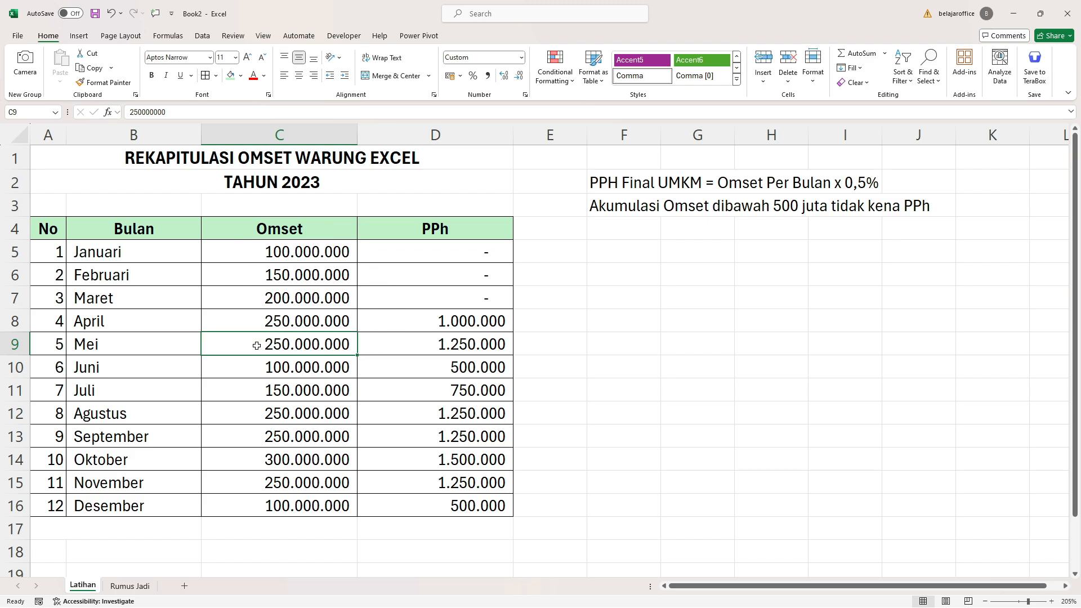
{"action": "left_click_drag", "start_coordinate": [251, 342], "coordinate": [265, 506]}
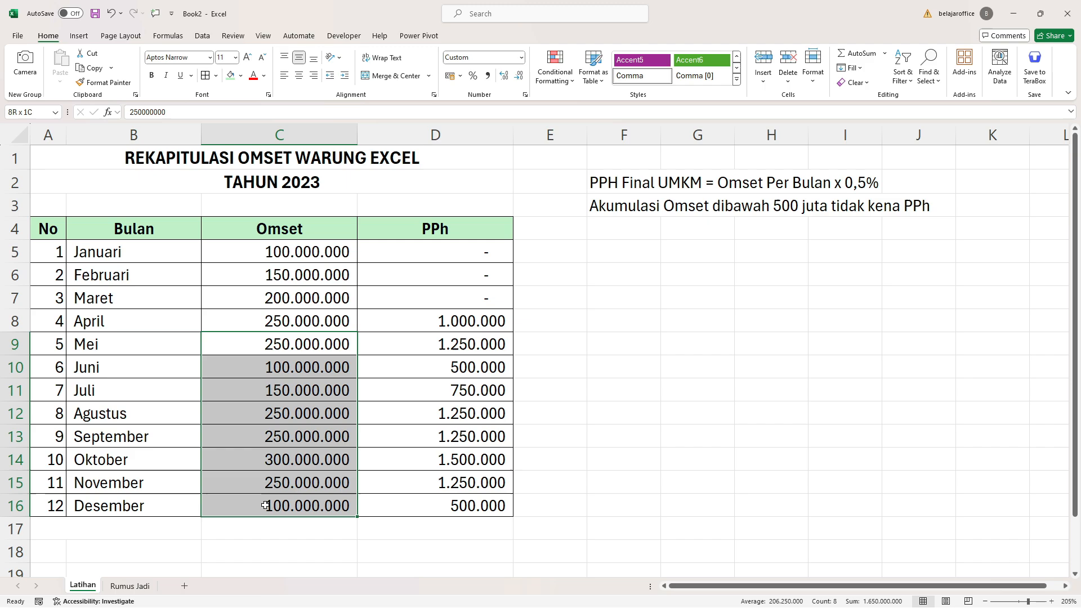
{"action": "left_click", "coordinate": [404, 338]}
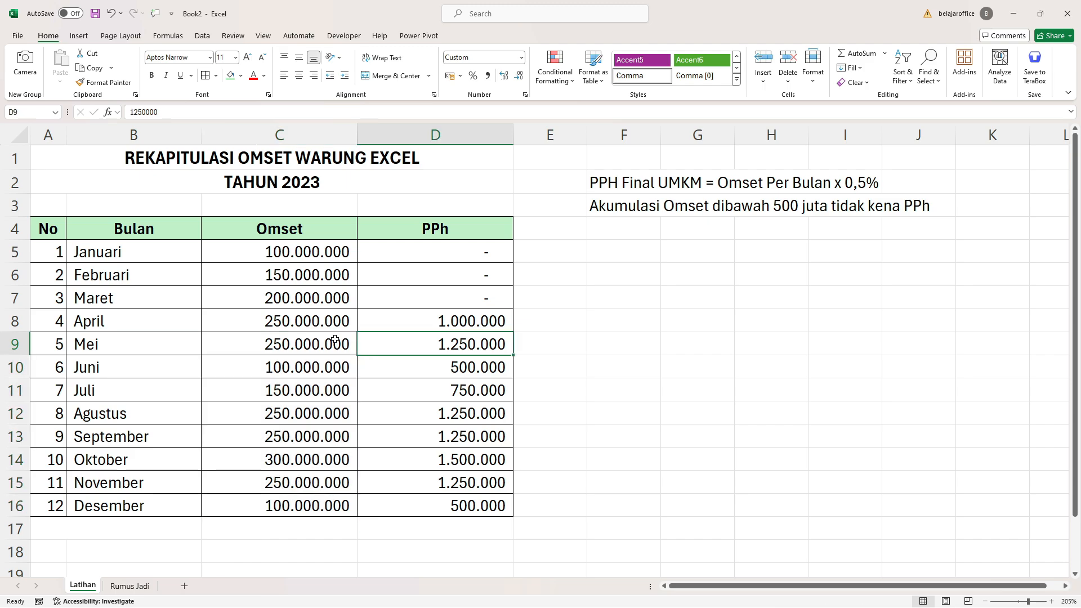
{"action": "left_click_drag", "start_coordinate": [425, 342], "coordinate": [429, 514]}
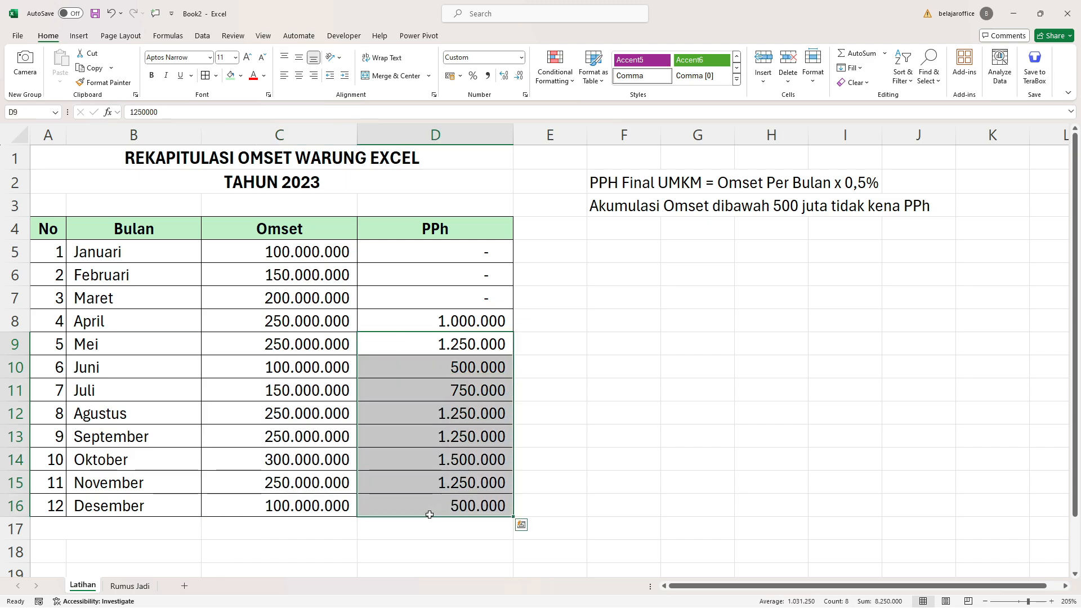
{"action": "left_click", "coordinate": [550, 390]}
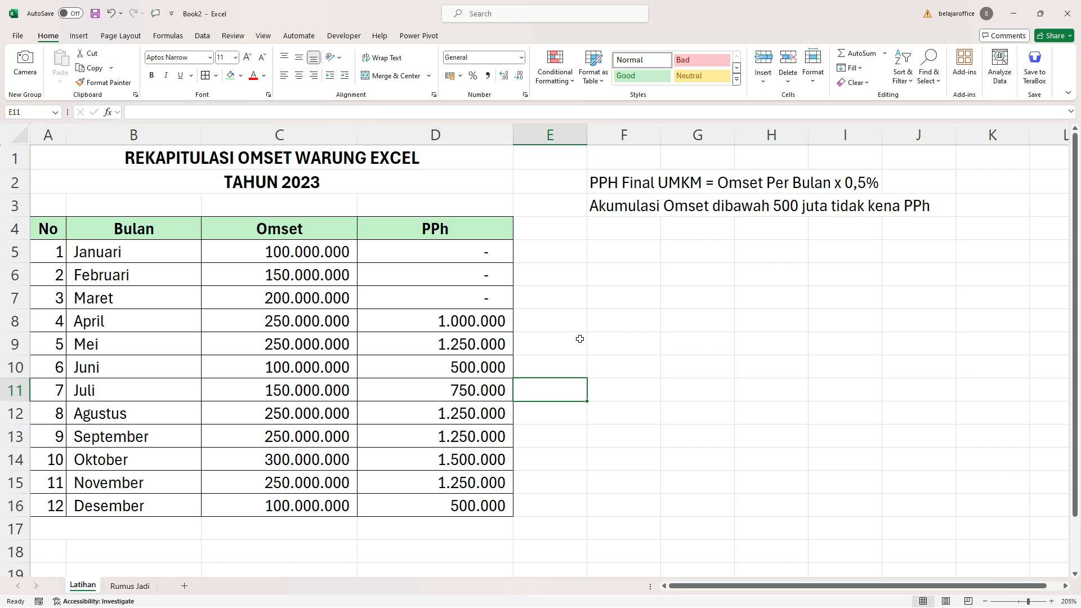
Insert a new empty column between the Omset and PPh columns.
{"action": "left_click", "coordinate": [398, 125]}
{"action": "right_click", "coordinate": [401, 133]}
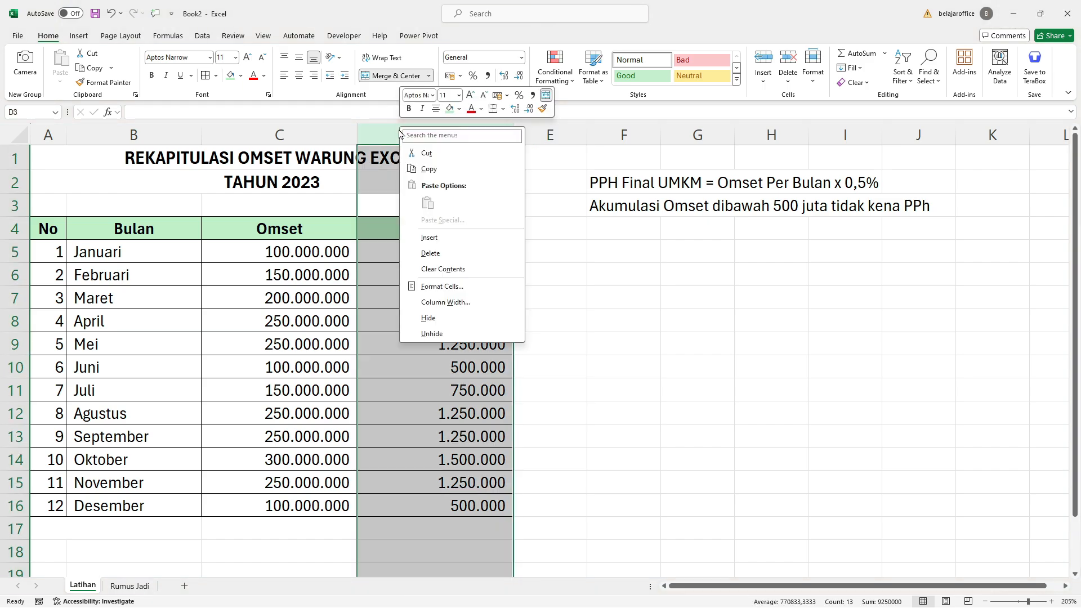
{"action": "left_click", "coordinate": [435, 232]}
{"action": "left_click", "coordinate": [429, 252]}
{"action": "left_click", "coordinate": [411, 319]}
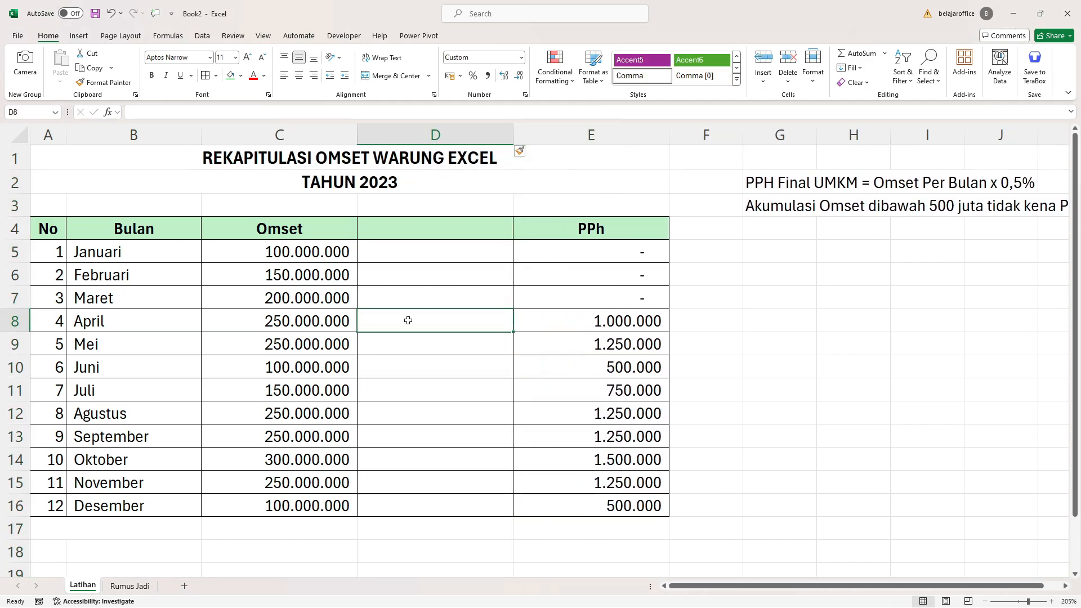
{"action": "left_click", "coordinate": [451, 249]}
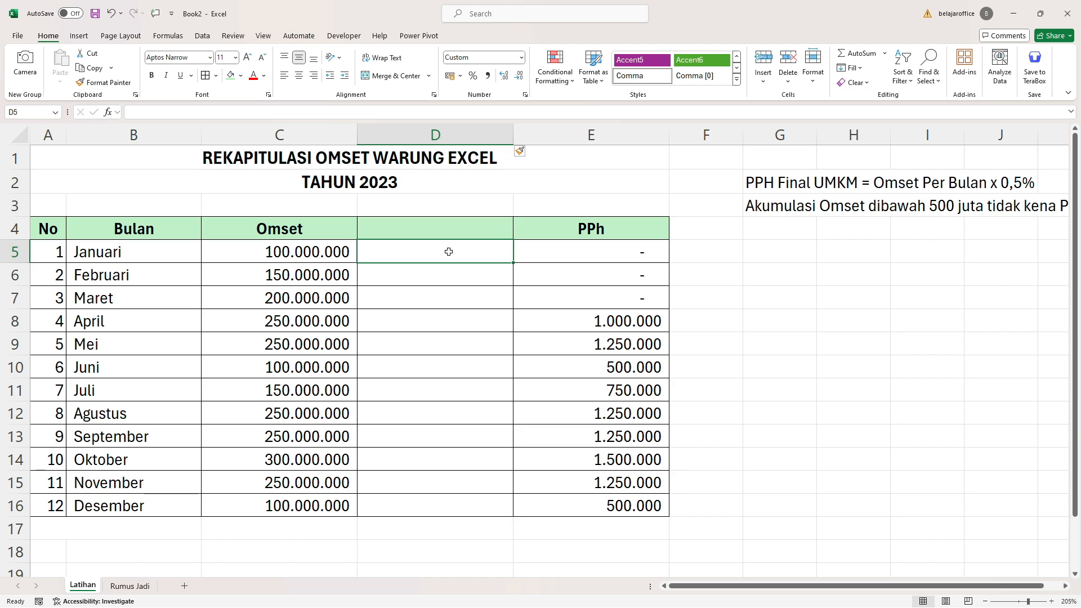
Give the new column the header "Omset Akumulasi" in D4.
{"action": "left_click", "coordinate": [446, 231]}
{"action": "type", "text": "O"}
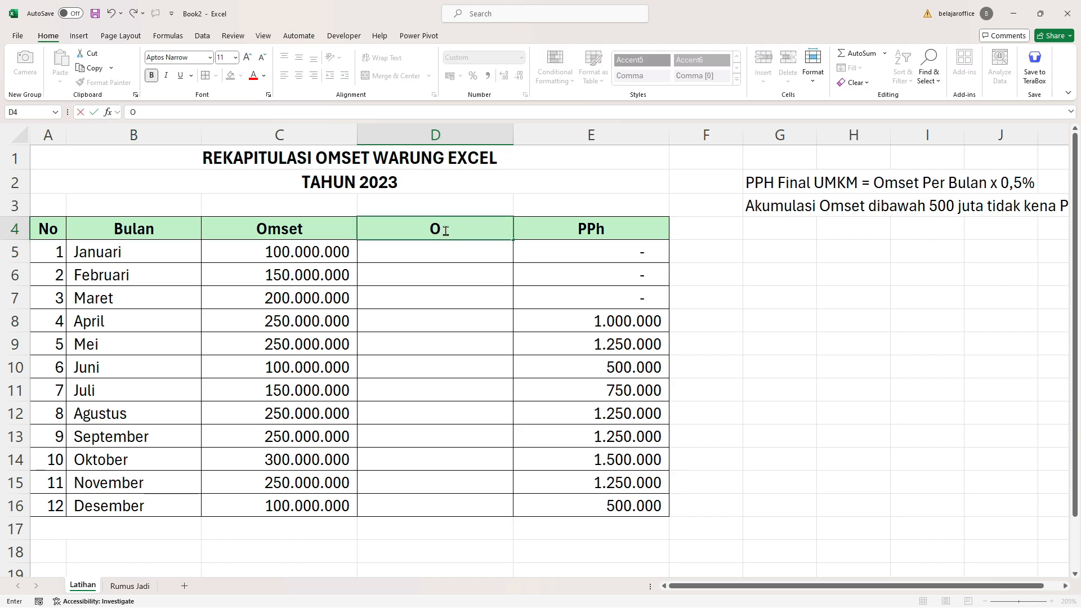
{"action": "type", "text": "mset Akumulasi"}
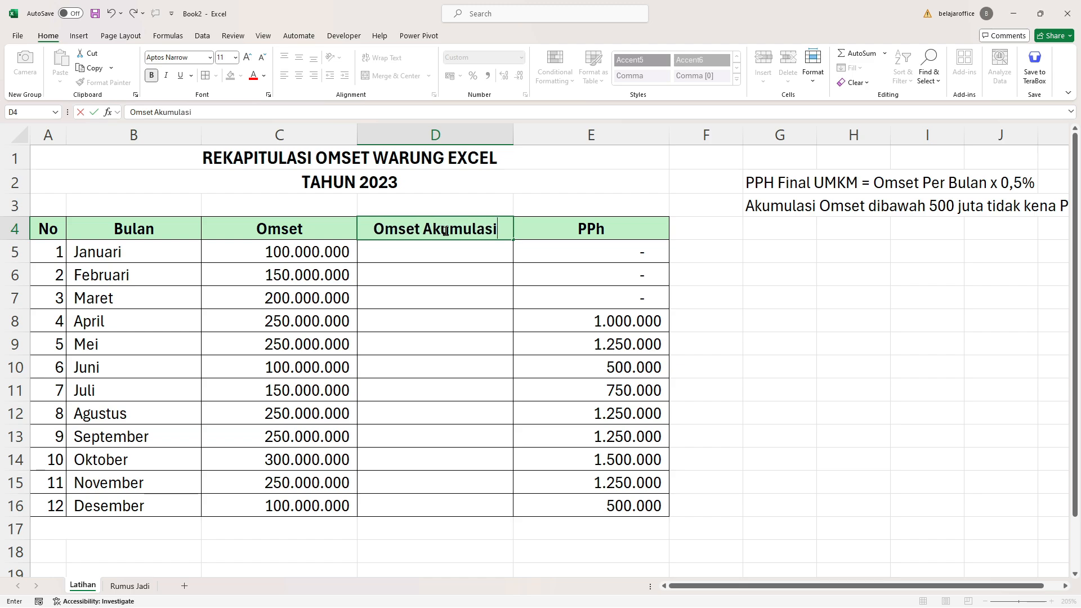
{"action": "key", "text": "Return"}
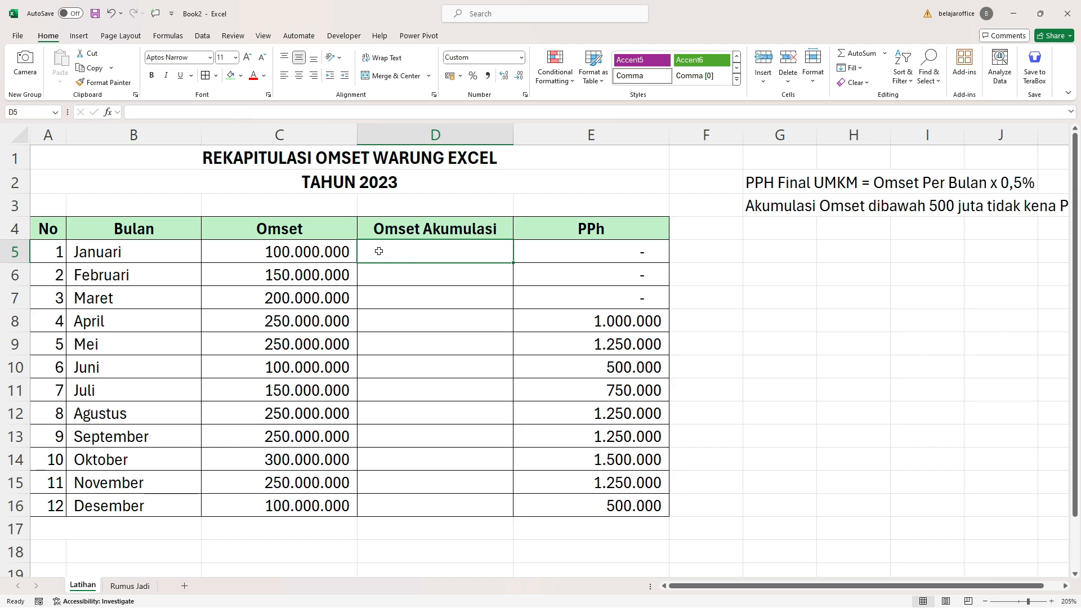
Enter the formula =C5 in D5 as January's accumulated turnover.
{"action": "type", "text": "="}
{"action": "left_click", "coordinate": [320, 252]}
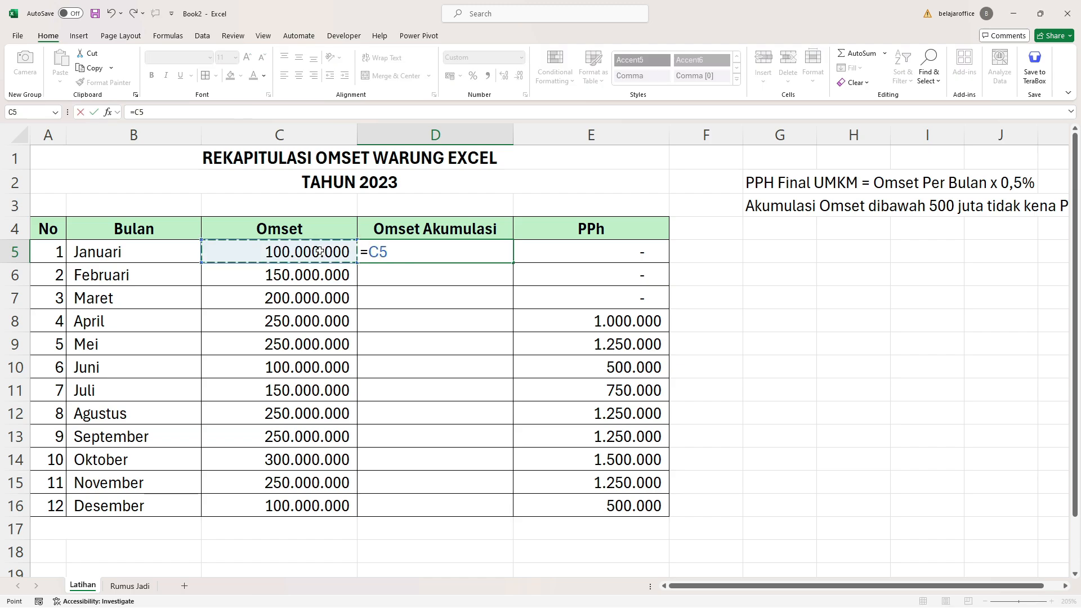
{"action": "key", "text": "Return"}
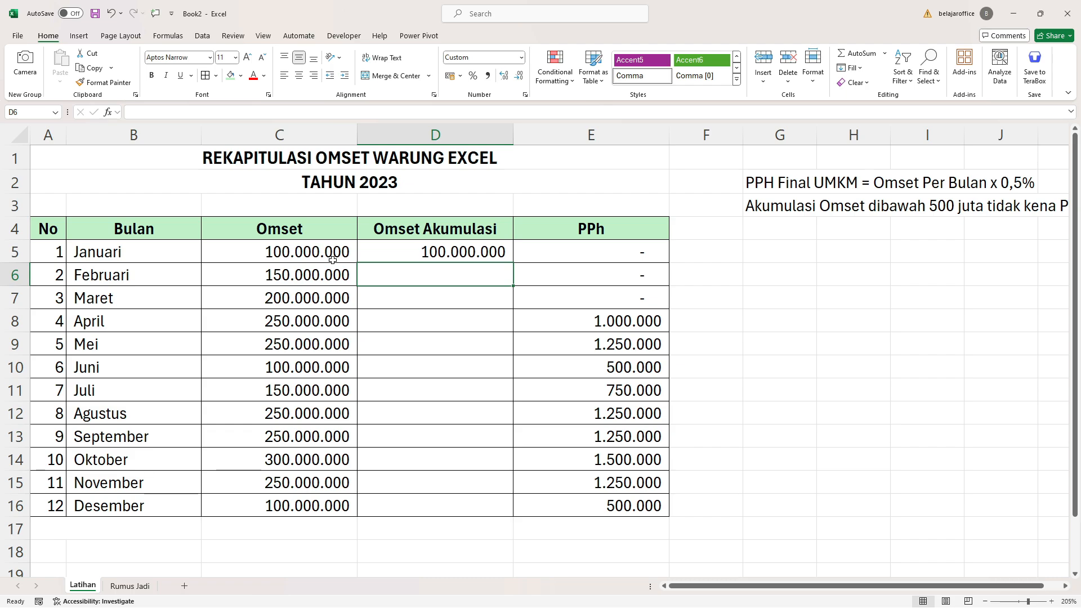
Enter =C6+D5 in D6 for February's accumulated turnover and fill the formula down to December in D16.
{"action": "type", "text": "="}
{"action": "left_click", "coordinate": [303, 275]}
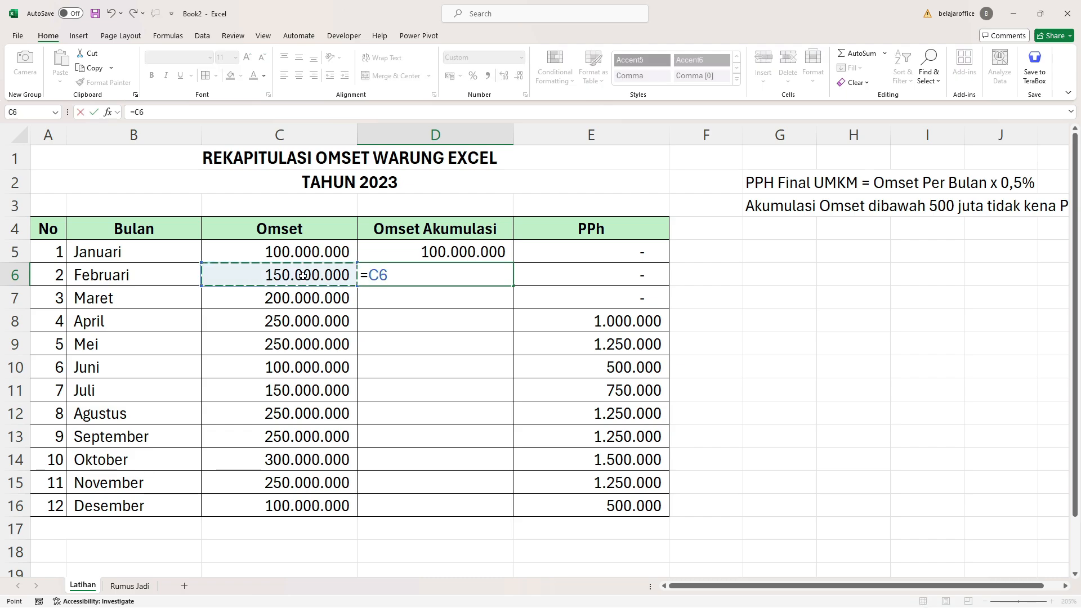
{"action": "type", "text": "+"}
{"action": "left_click", "coordinate": [411, 252]}
{"action": "key", "text": "Return"}
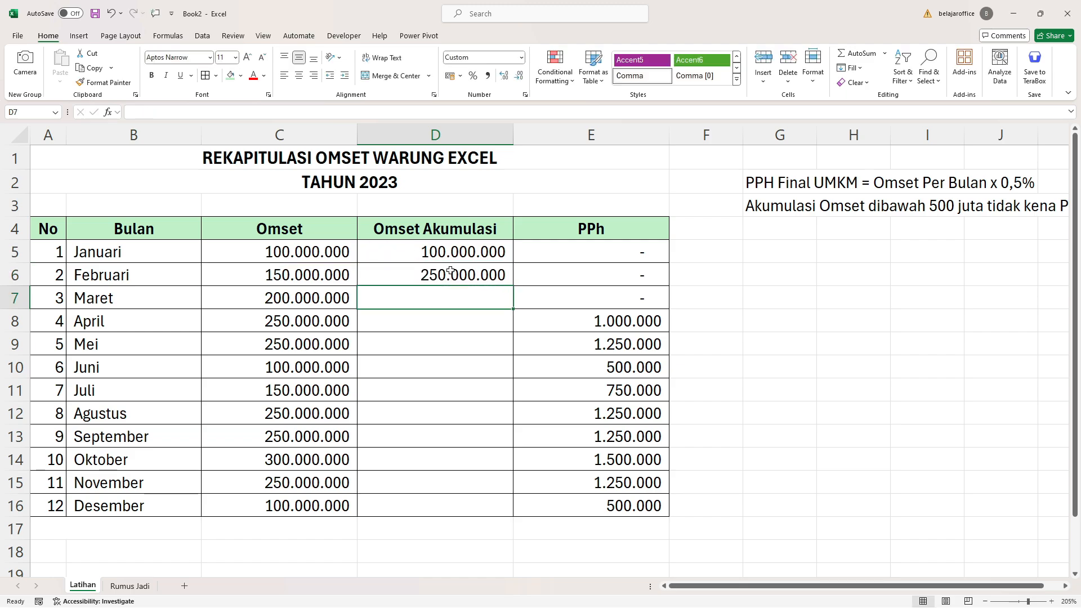
{"action": "left_click", "coordinate": [451, 273]}
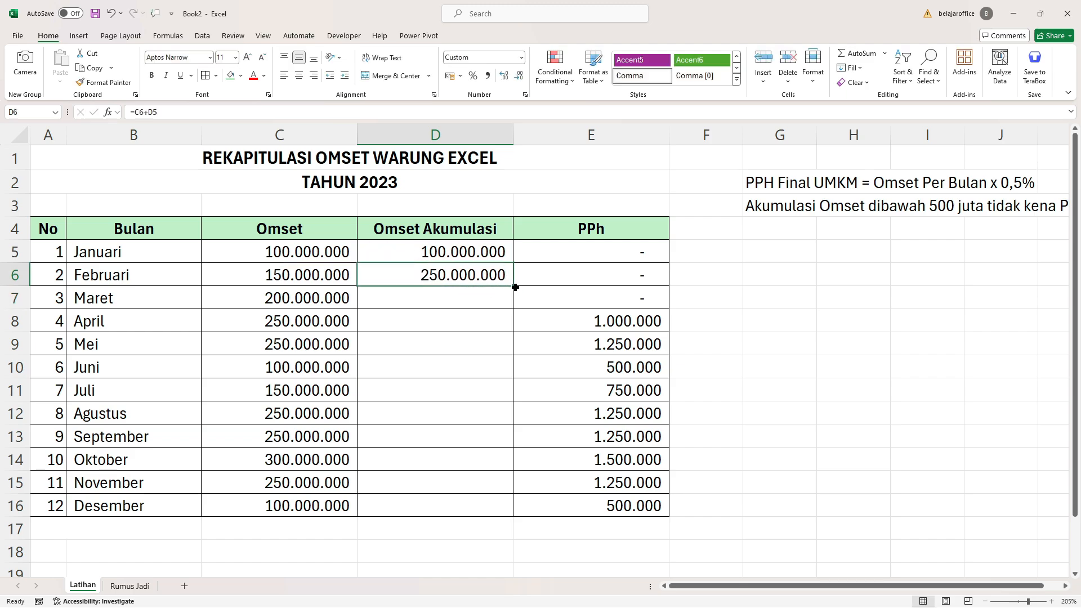
{"action": "left_click_drag", "start_coordinate": [515, 287], "coordinate": [514, 512]}
Check the accumulated turnover formulas and compare December's accumulated figure with the sum of the monthly Omset values.
{"action": "left_click", "coordinate": [409, 288]}
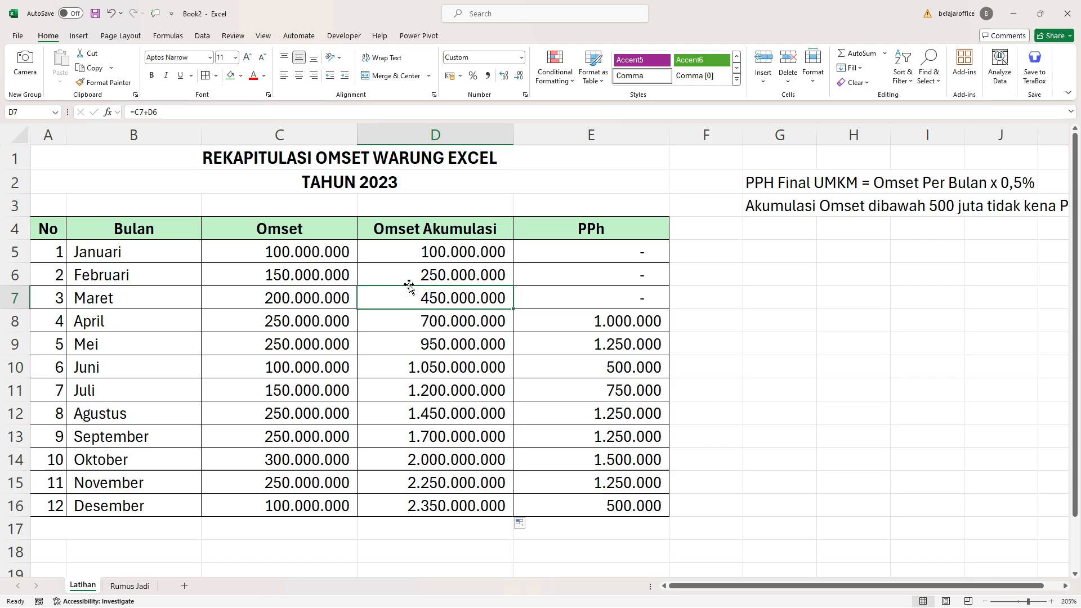
{"action": "left_click_drag", "start_coordinate": [407, 273], "coordinate": [418, 511]}
{"action": "left_click", "coordinate": [443, 275]}
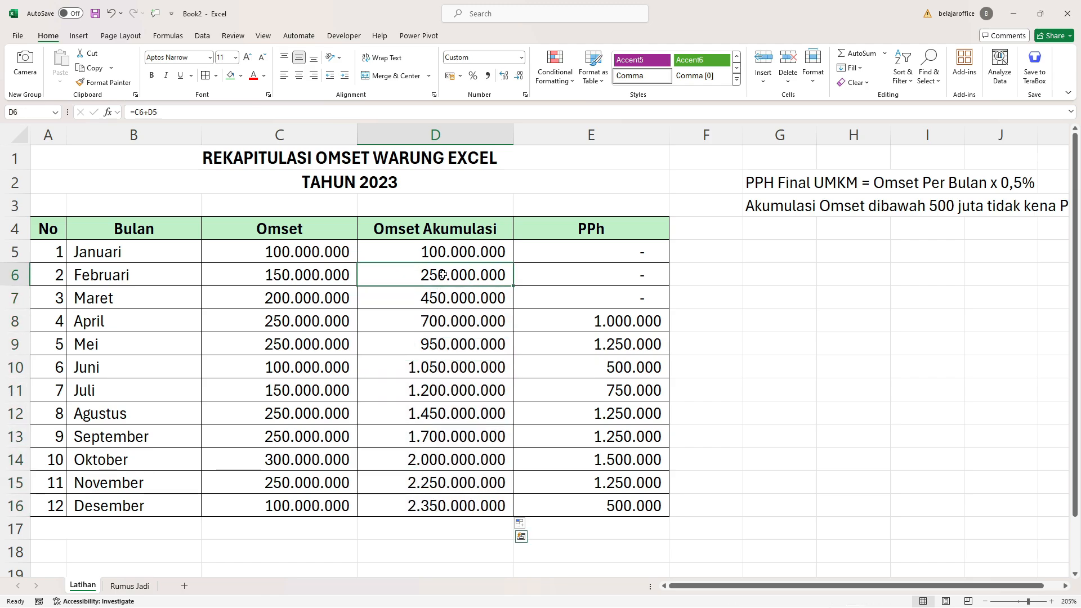
{"action": "left_click_drag", "start_coordinate": [443, 274], "coordinate": [440, 506]}
{"action": "left_click", "coordinate": [439, 506]}
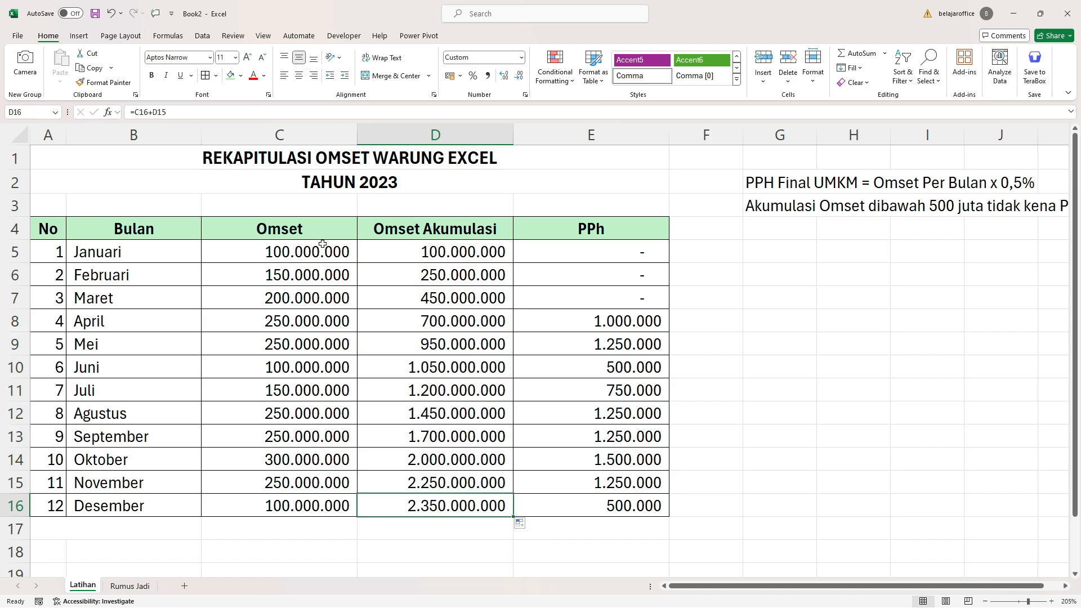
{"action": "left_click_drag", "start_coordinate": [322, 248], "coordinate": [325, 506]}
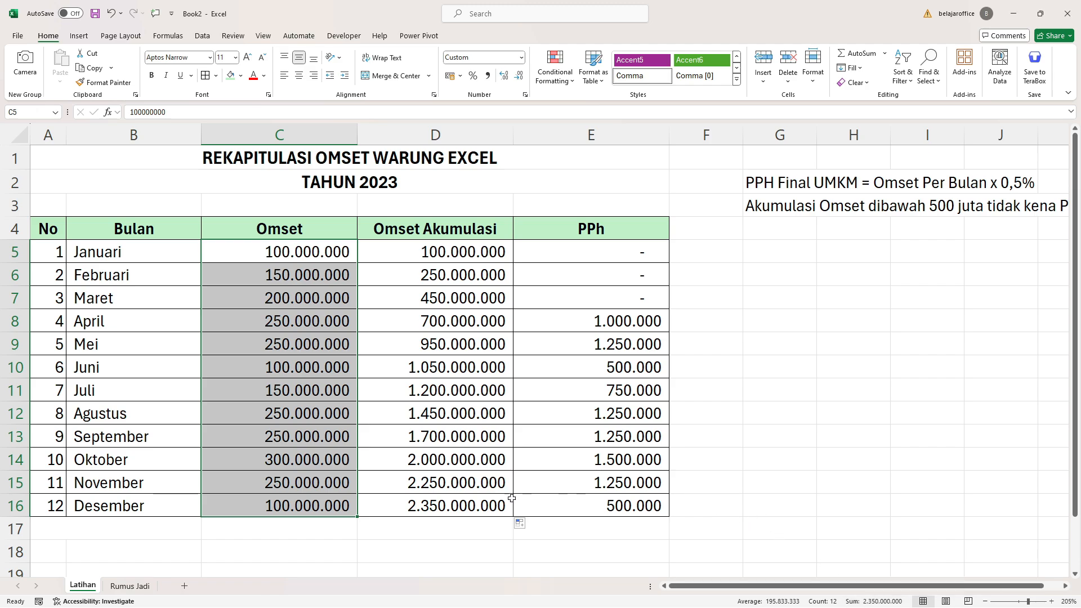
{"action": "left_click", "coordinate": [479, 504]}
{"action": "left_click", "coordinate": [755, 324]}
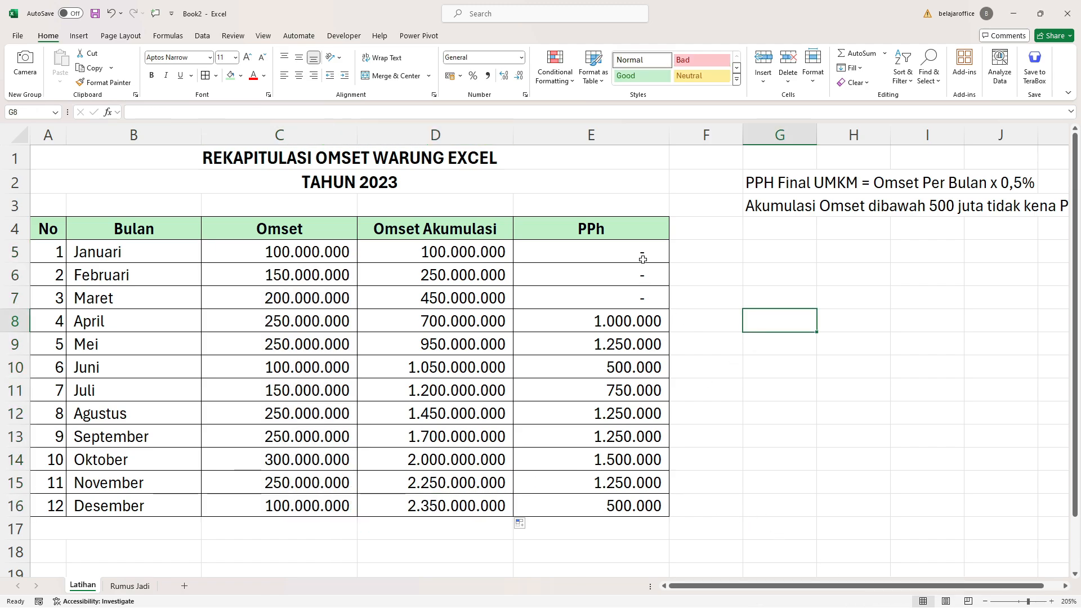
Clear the existing PPh values for January to December in E5:E16.
{"action": "left_click_drag", "start_coordinate": [643, 253], "coordinate": [648, 507]}
{"action": "key", "text": "Delete"}
{"action": "left_click", "coordinate": [755, 417]}
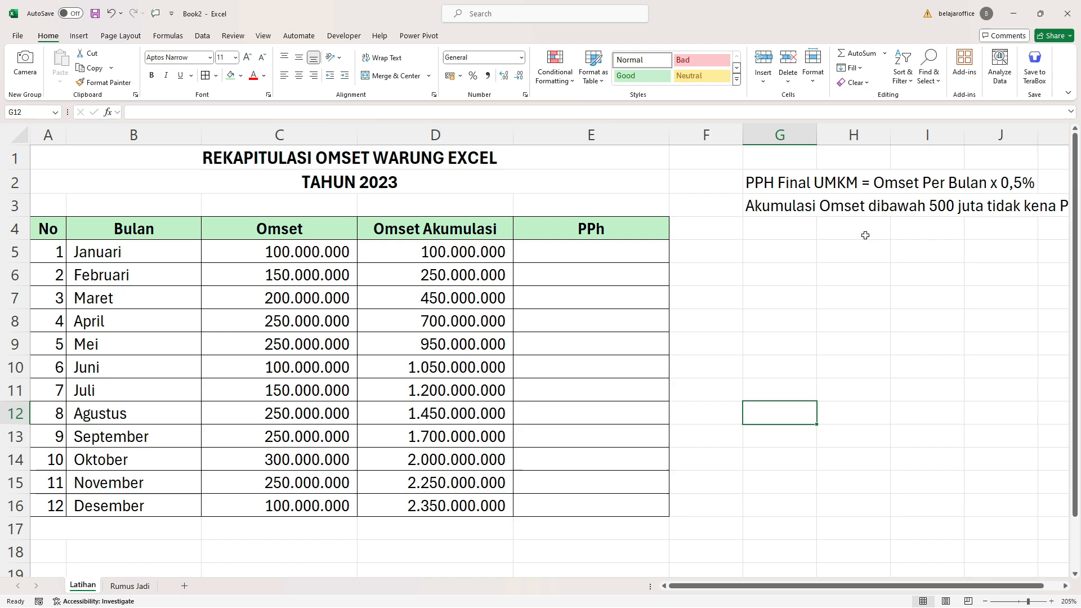
{"action": "left_click_drag", "start_coordinate": [774, 188], "coordinate": [767, 208]}
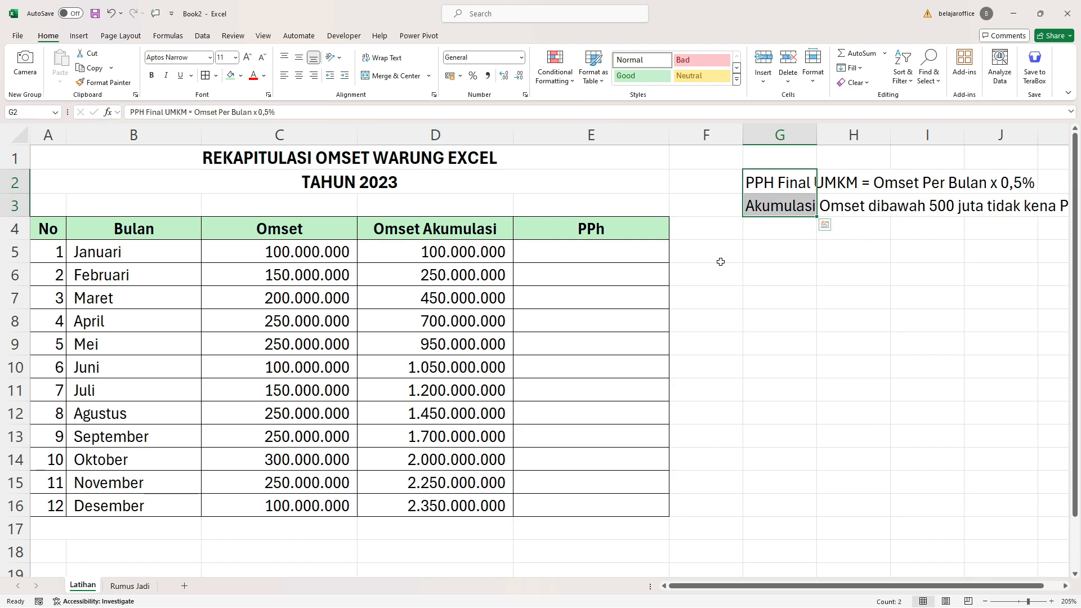
{"action": "left_click", "coordinate": [603, 259]}
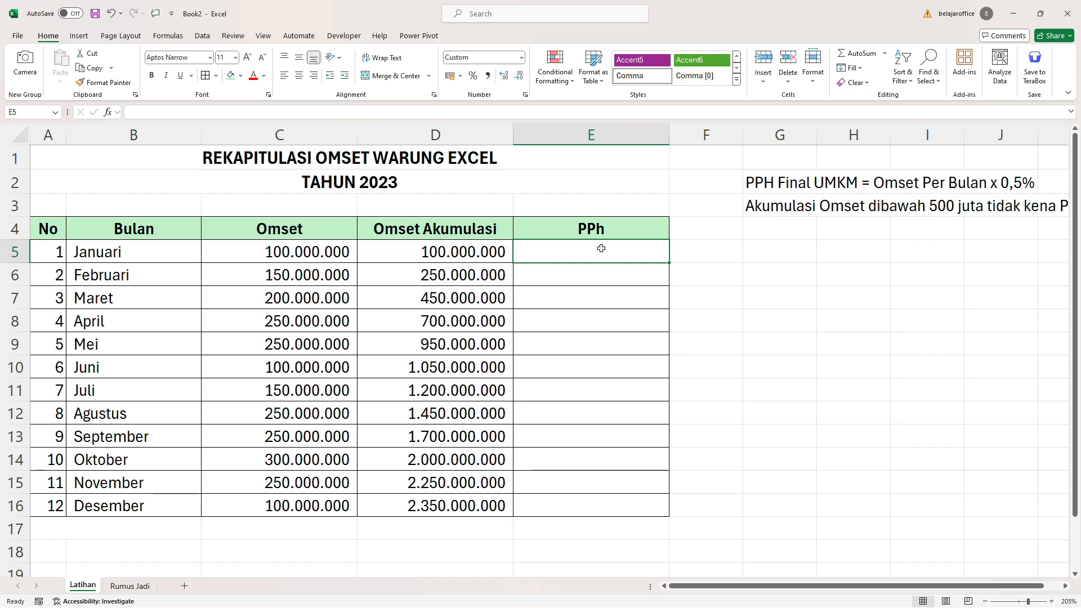
{"action": "type", "text": "=iF("}
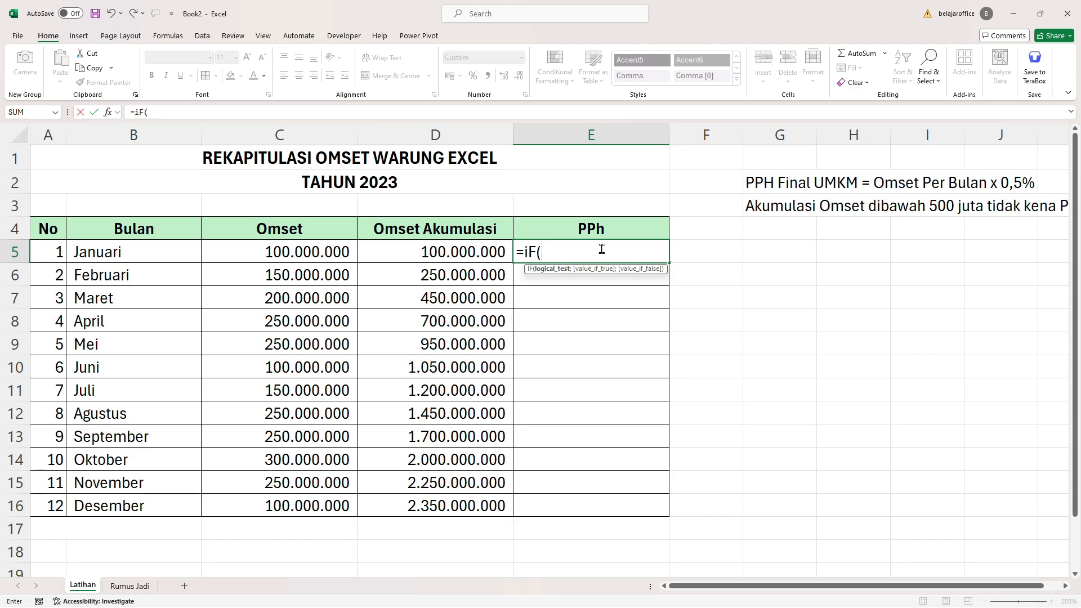
{"action": "left_click", "coordinate": [483, 250]}
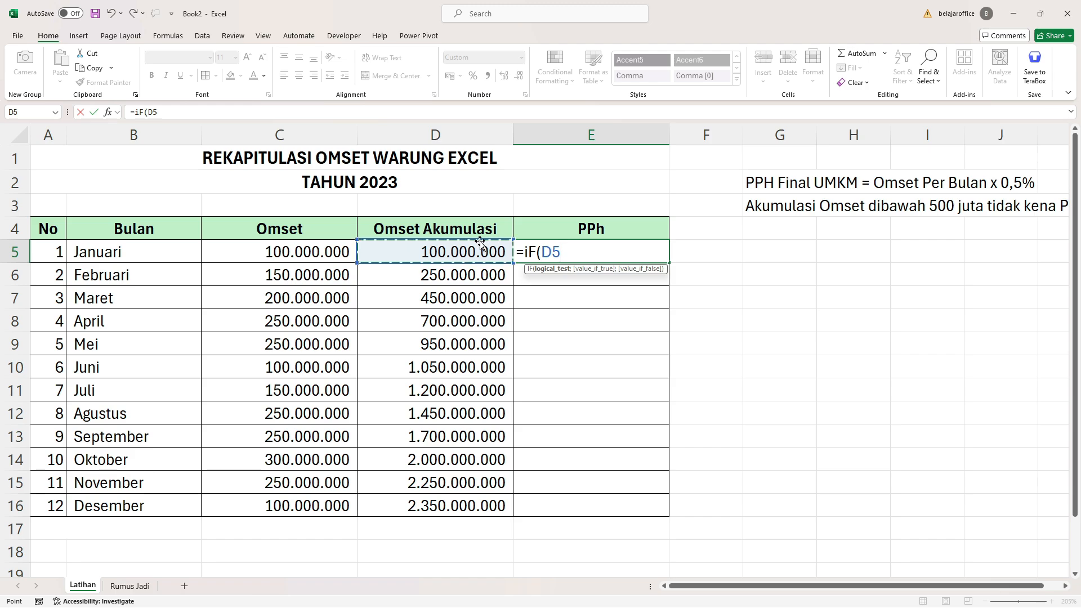
{"action": "type", "text": ">500"}
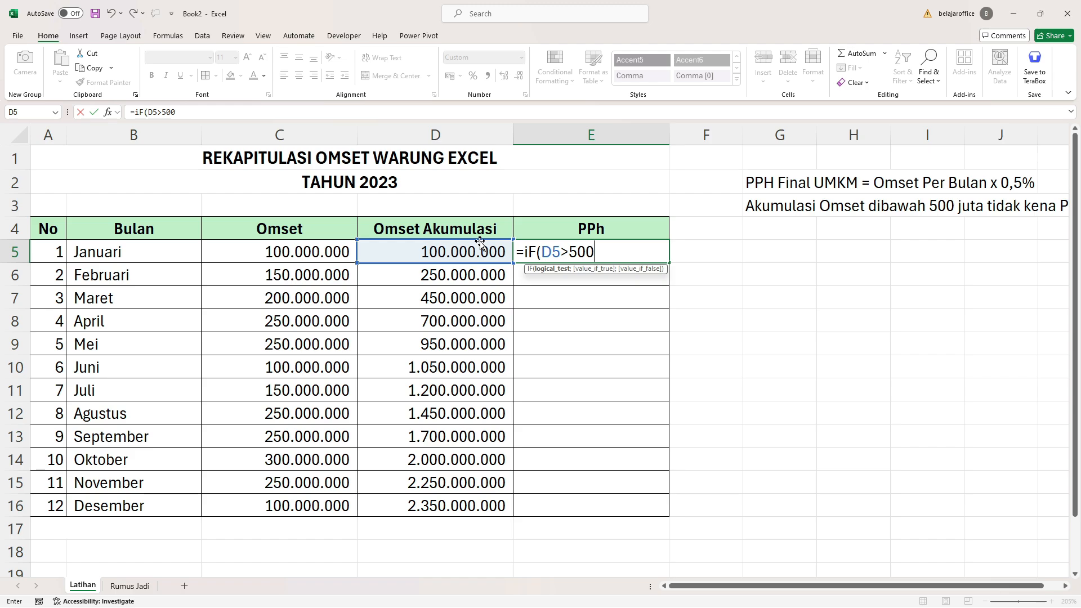
{"action": "type", "text": "000000"}
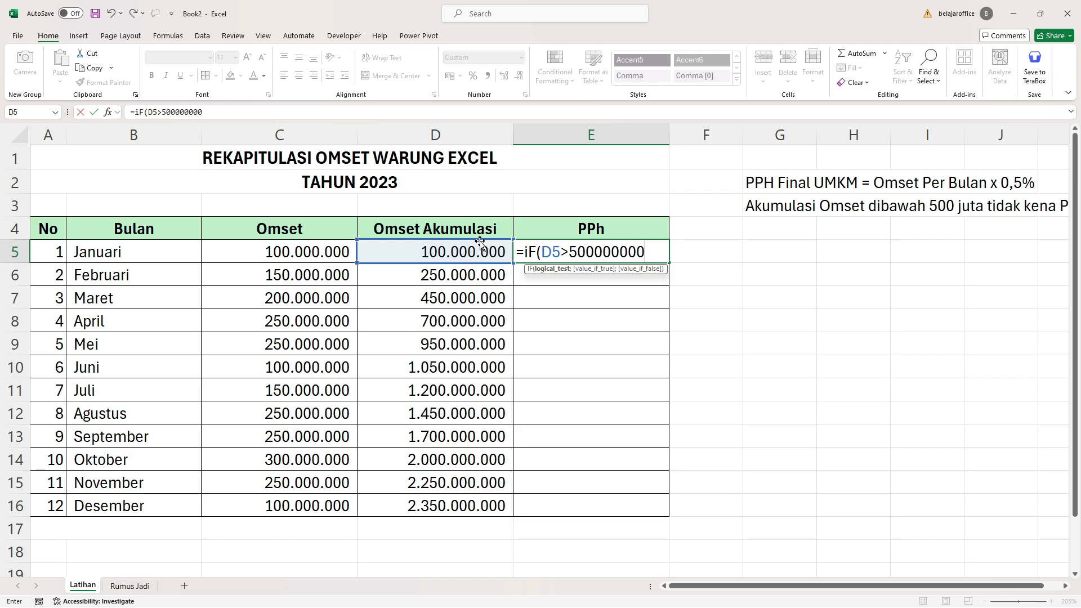
{"action": "type", "text": ";"}
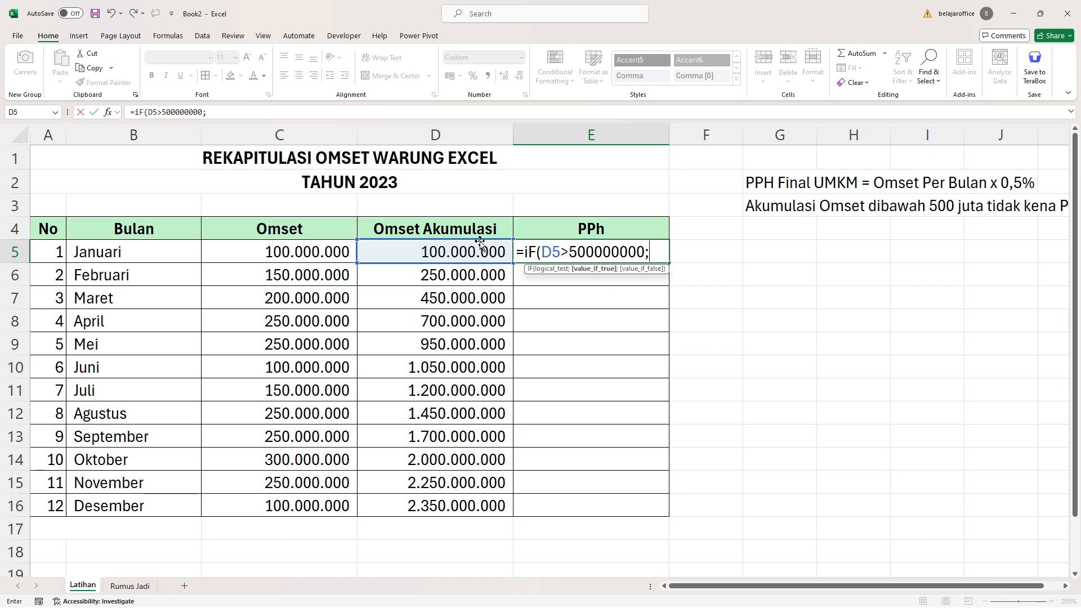
{"action": "type", "text": "("}
{"action": "left_click", "coordinate": [425, 252]}
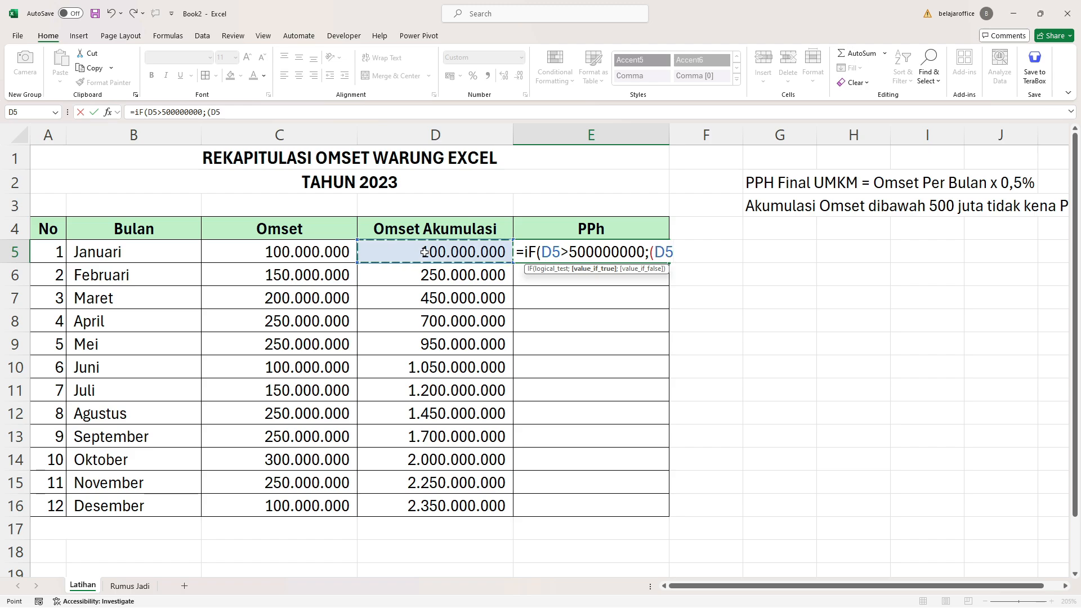
{"action": "type", "text": "-500"}
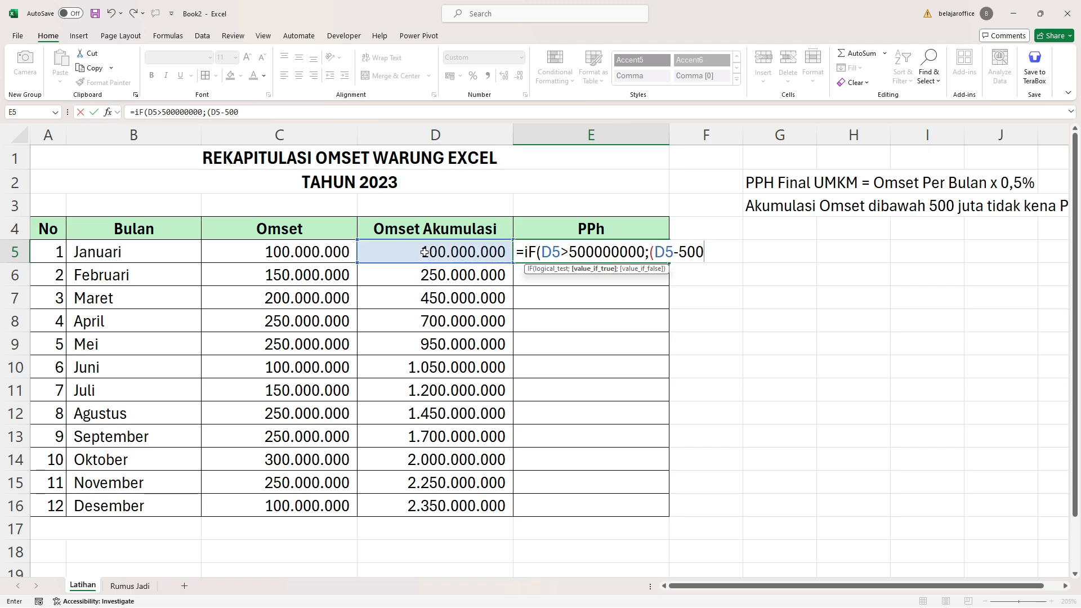
{"action": "type", "text": "00000000"}
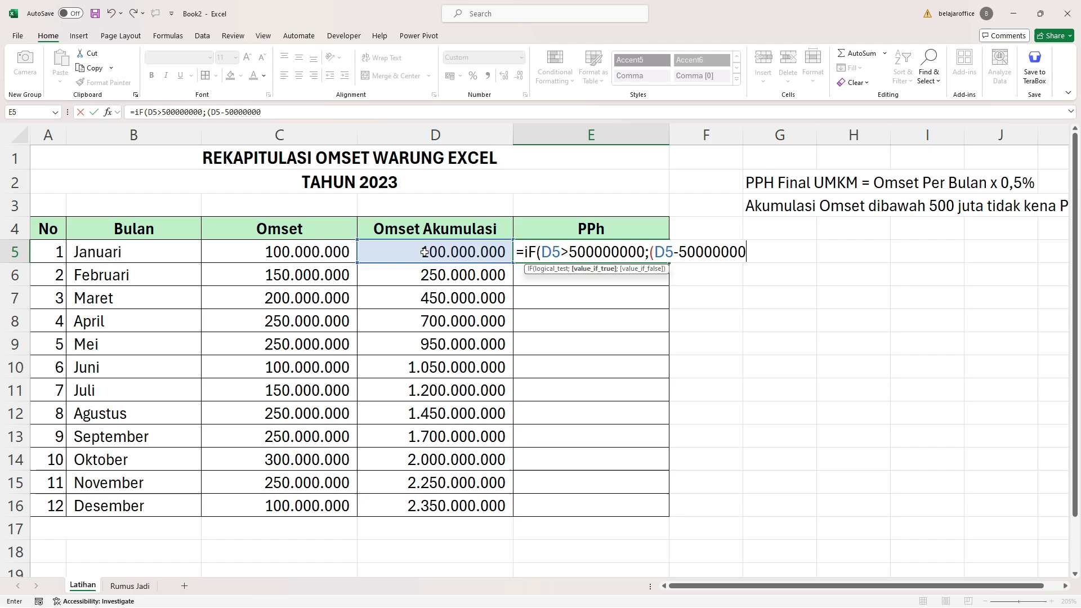
{"action": "type", "text": "0)*0"}
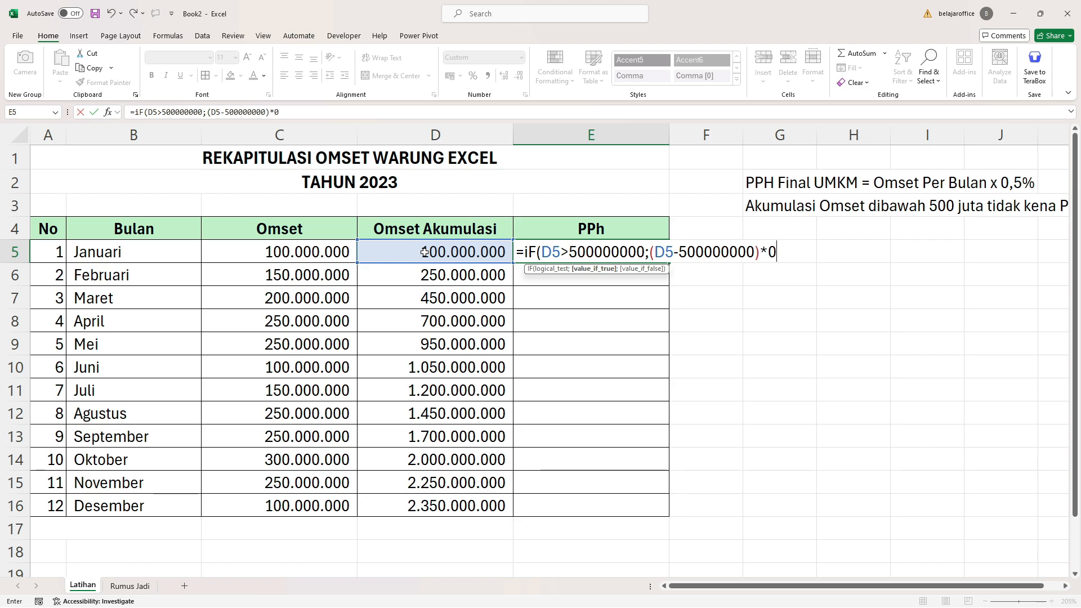
{"action": "type", "text": ",5%;"}
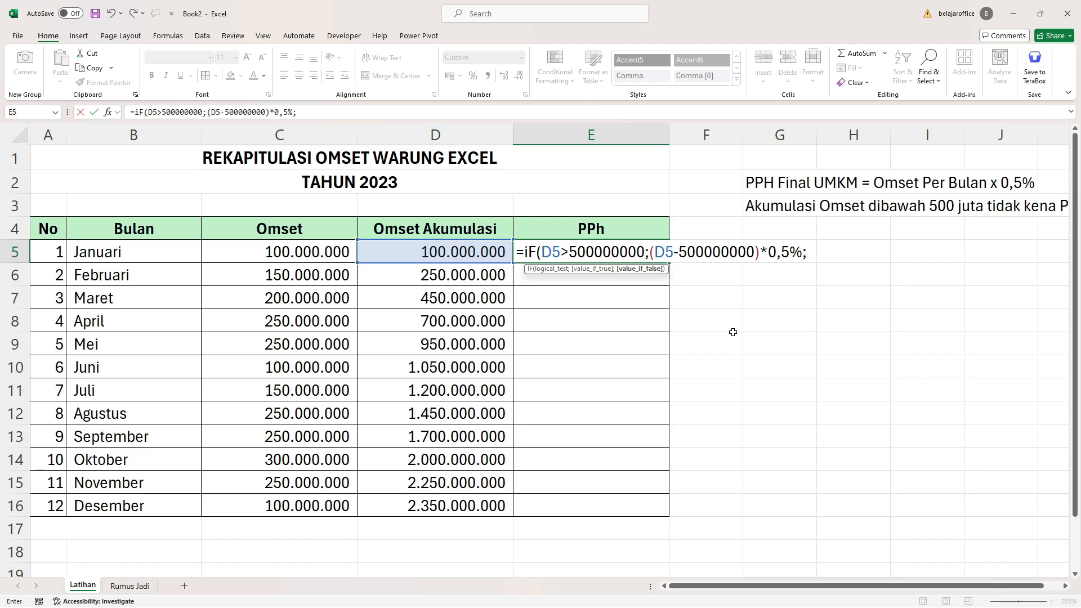
{"action": "type", "text": "0)"}
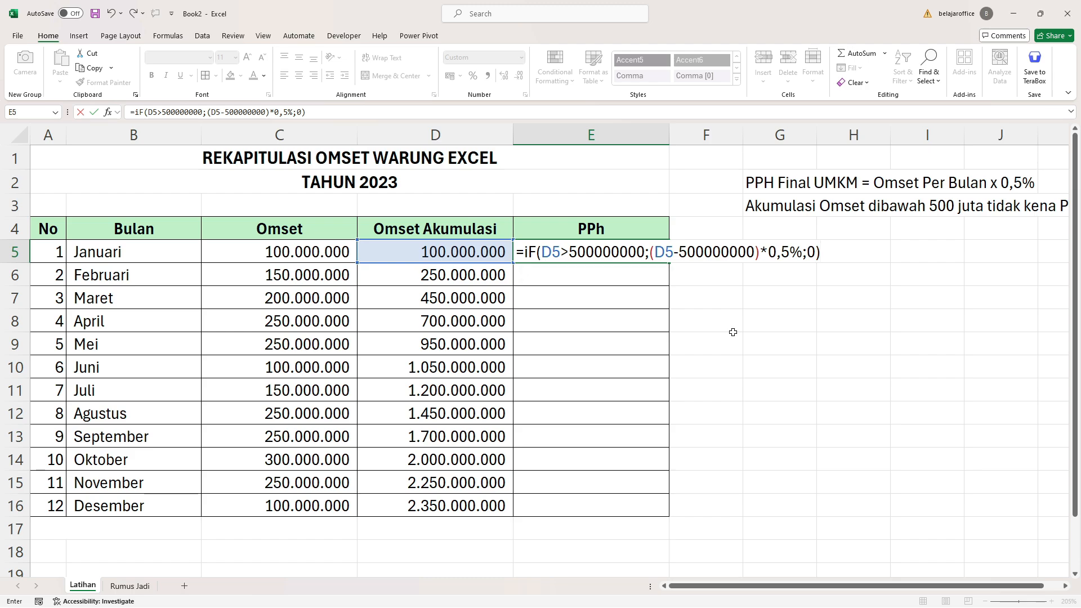
{"action": "key", "text": "Return"}
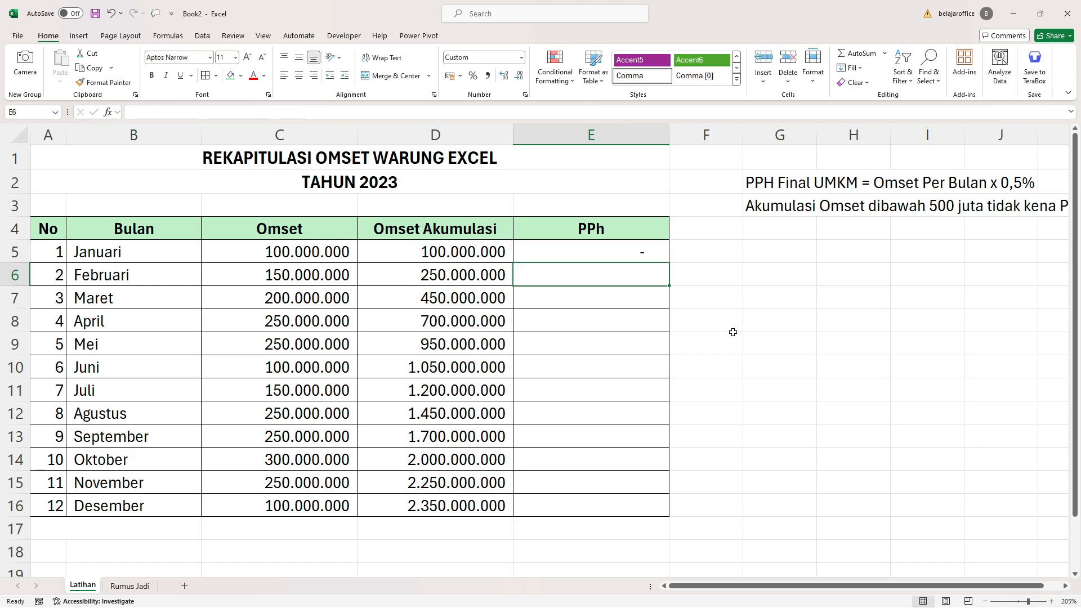
Test January's PPh formula with an Omset of 600.000.000 in C5, check E5, and undo the test value.
{"action": "left_click", "coordinate": [636, 256]}
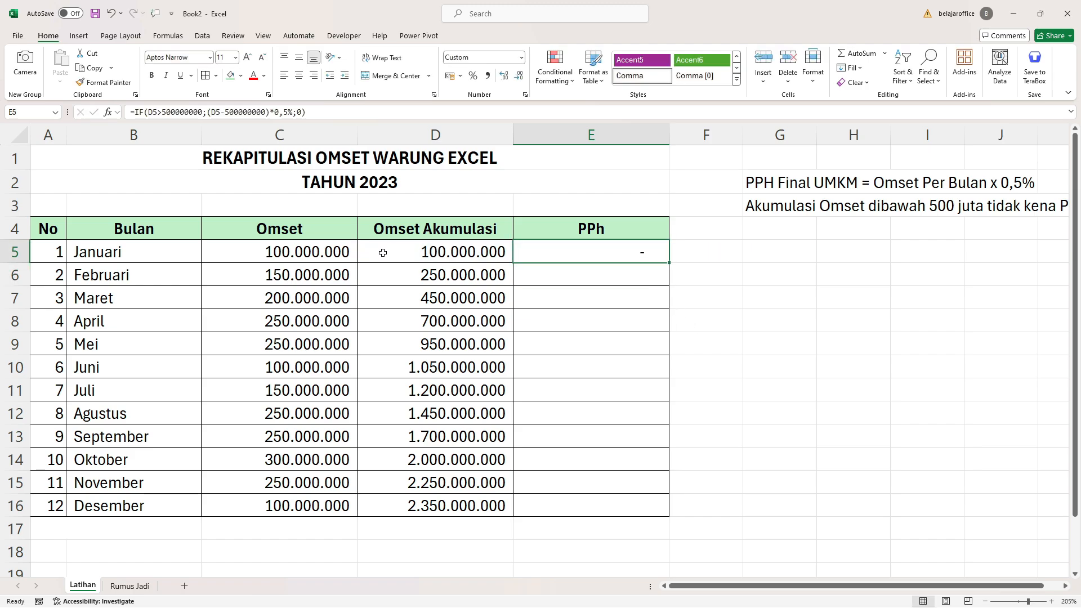
{"action": "left_click", "coordinate": [318, 254]}
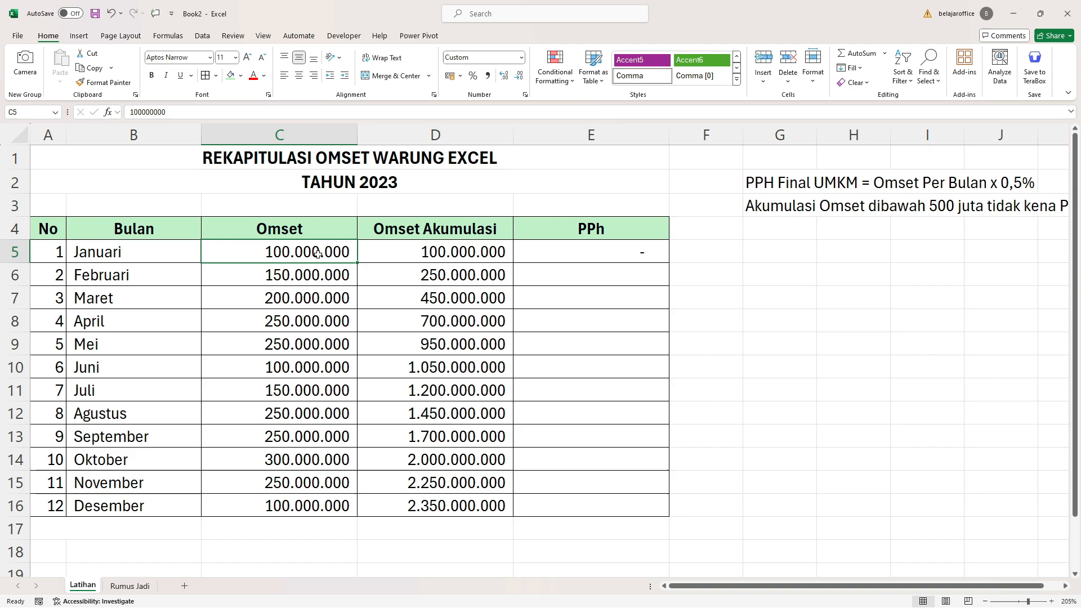
{"action": "type", "text": "6"}
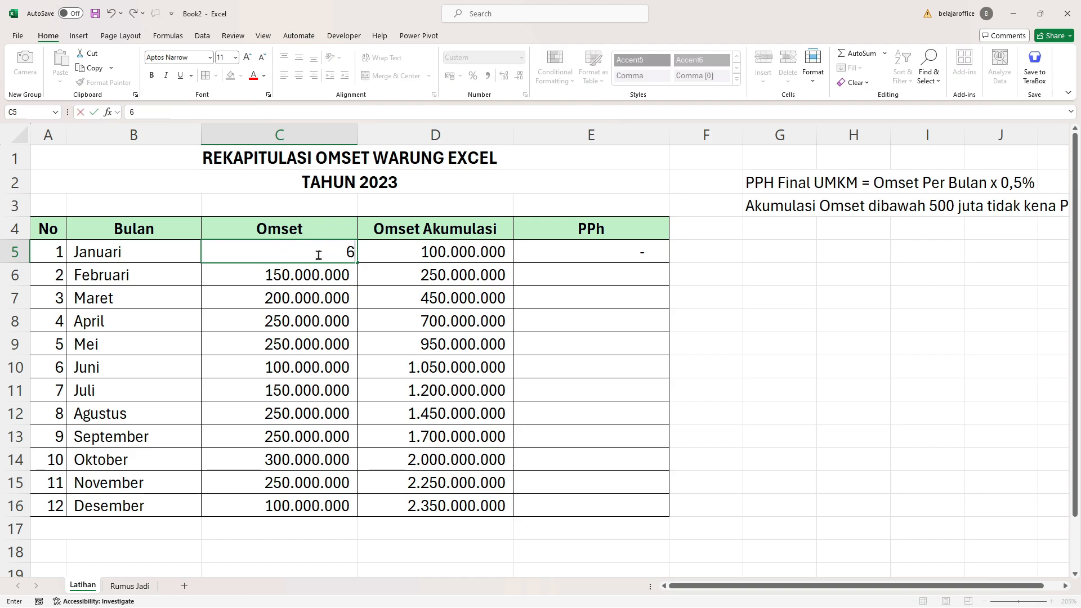
{"action": "type", "text": "00.000.000"}
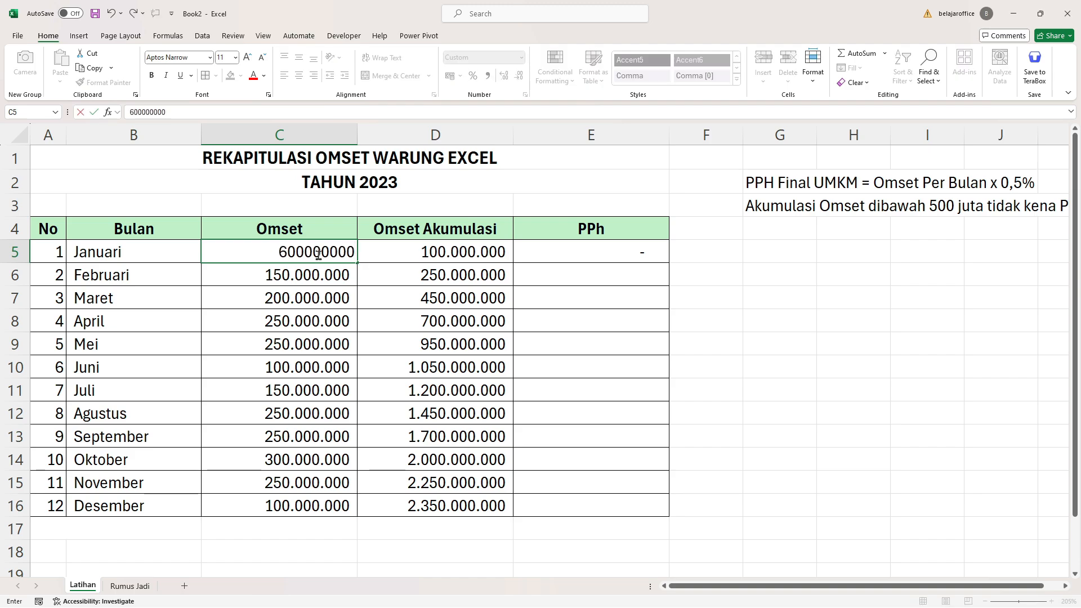
{"action": "key", "text": "Return"}
{"action": "left_click", "coordinate": [629, 250]}
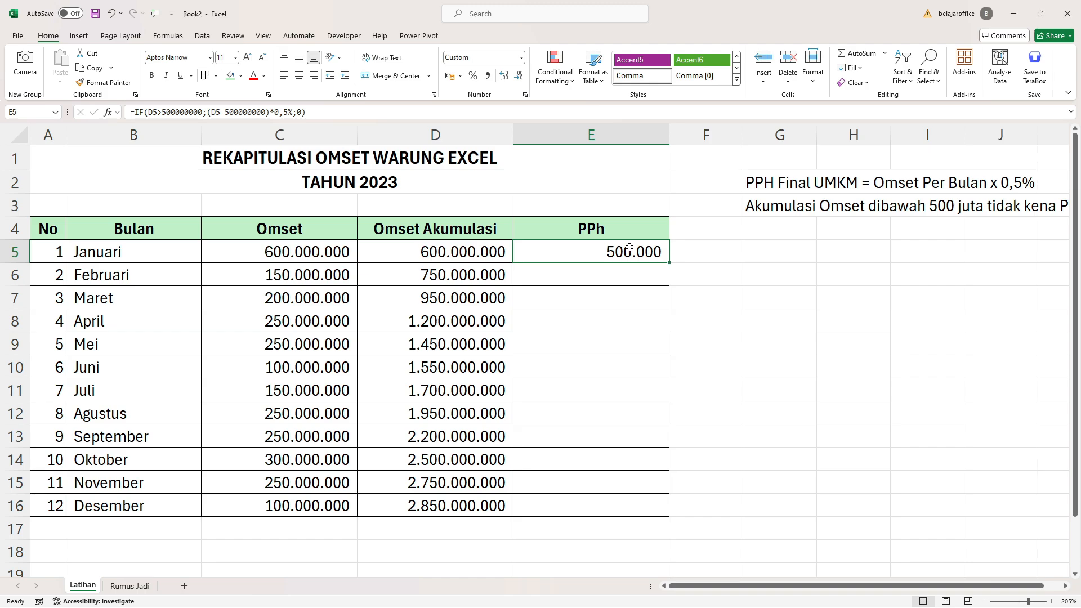
{"action": "left_click", "coordinate": [269, 251]}
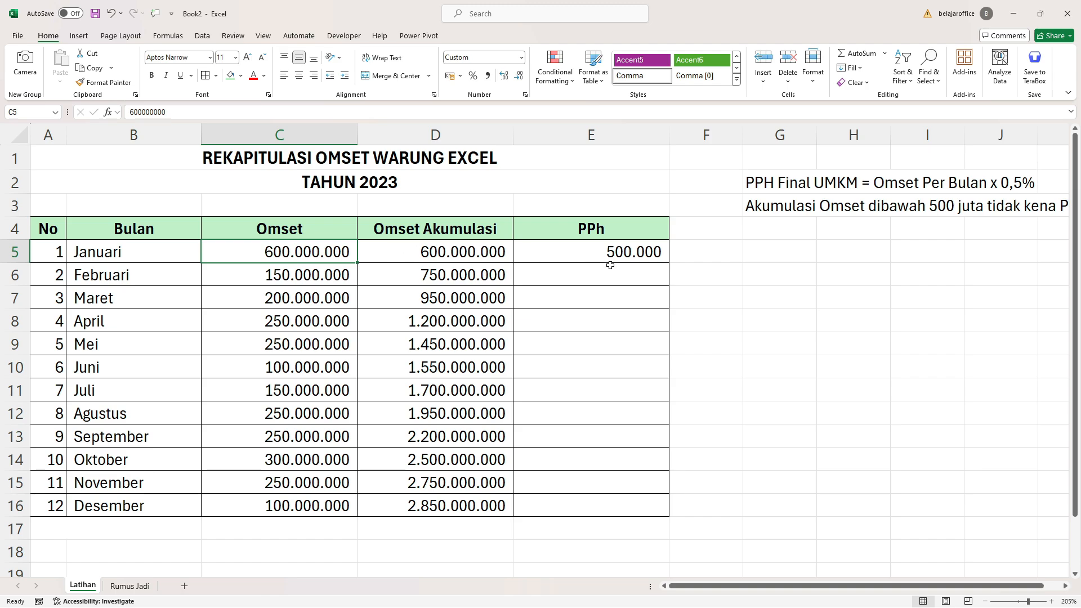
{"action": "left_click", "coordinate": [584, 252]}
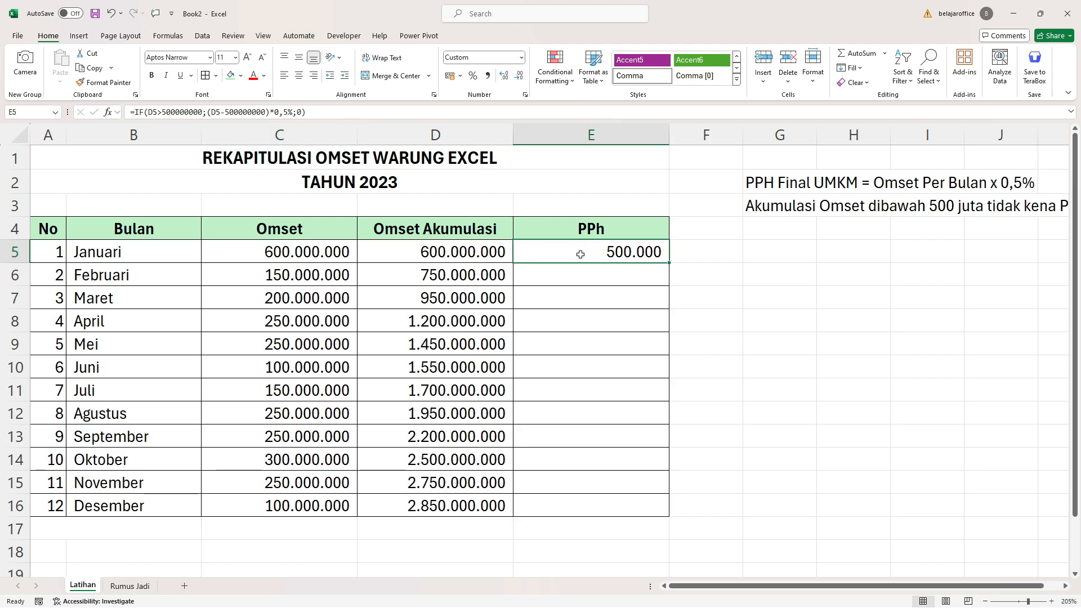
{"action": "key", "text": "ctrl+z"}
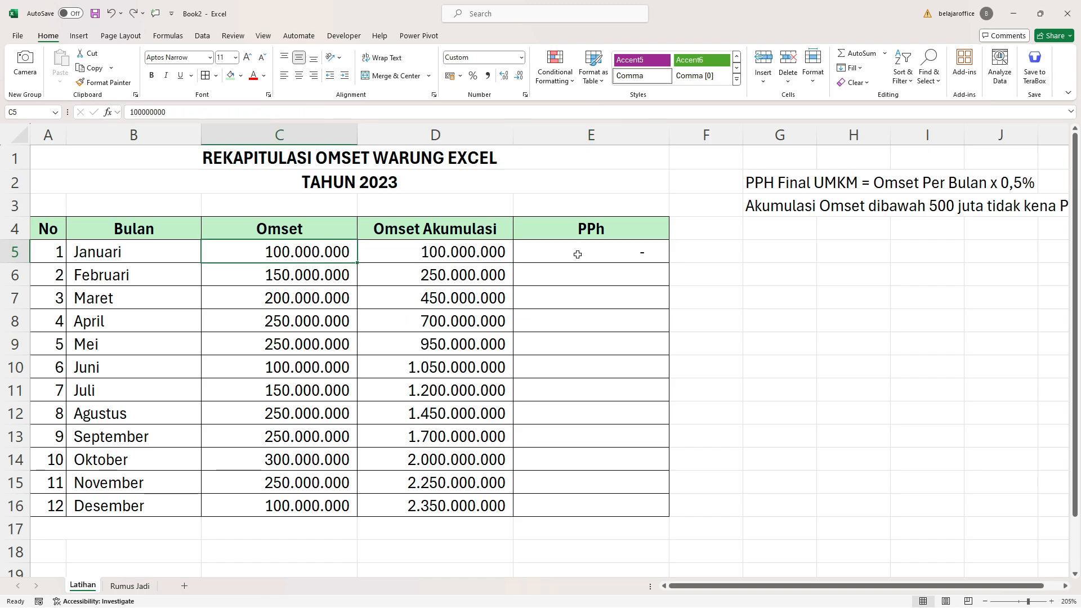
{"action": "left_click", "coordinate": [576, 253]}
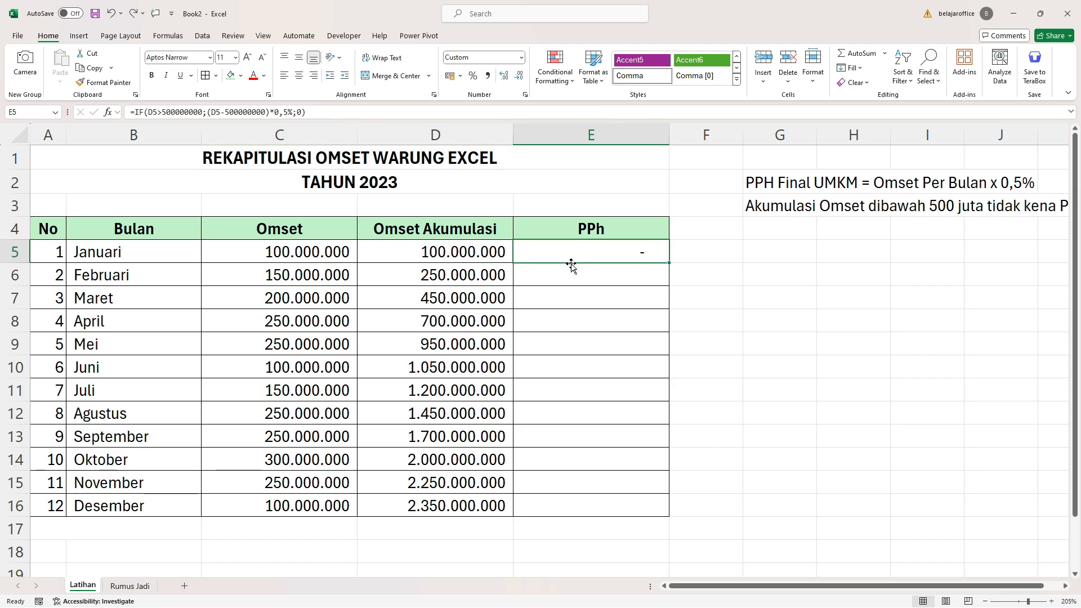
Start February's PPh formula in E6 with an IF testing D5>500000000 and C6*0,5% as the true result.
{"action": "left_click", "coordinate": [593, 277]}
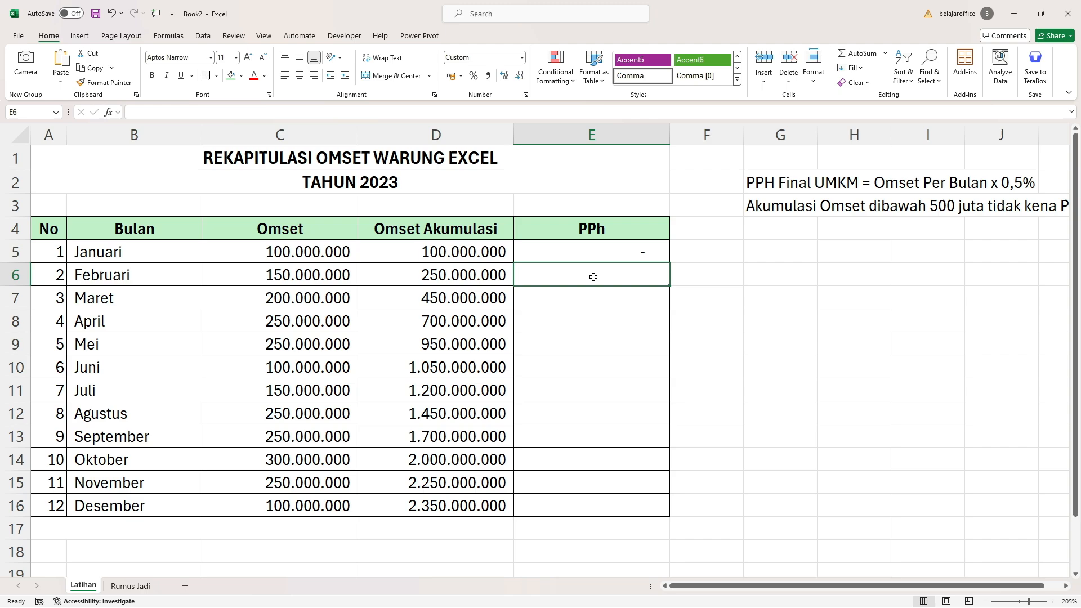
{"action": "left_click_drag", "start_coordinate": [181, 277], "coordinate": [207, 523]}
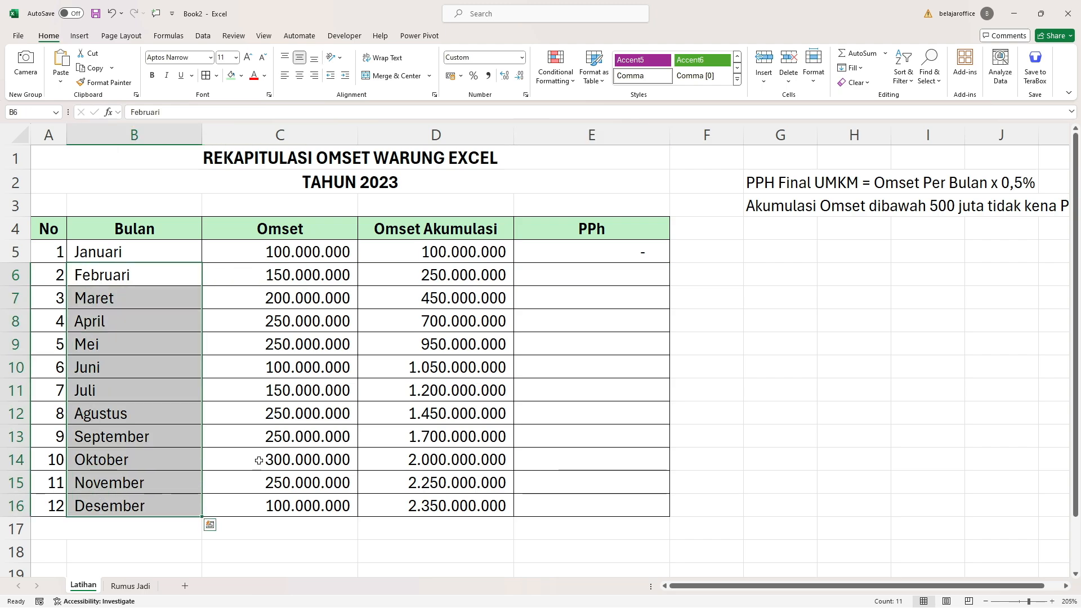
{"action": "left_click", "coordinate": [620, 280]}
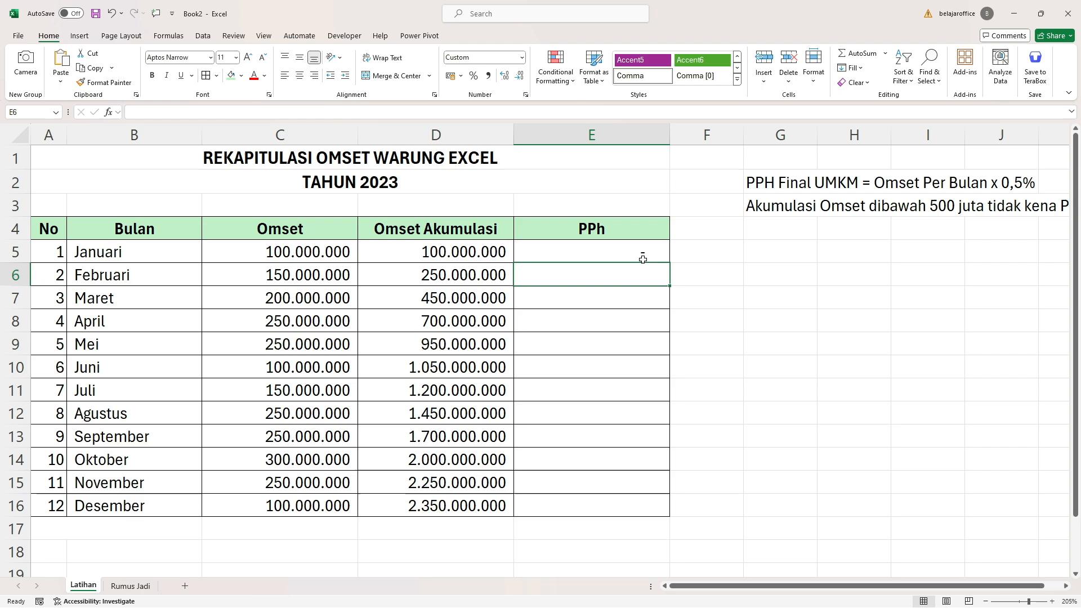
{"action": "type", "text": "=IF("}
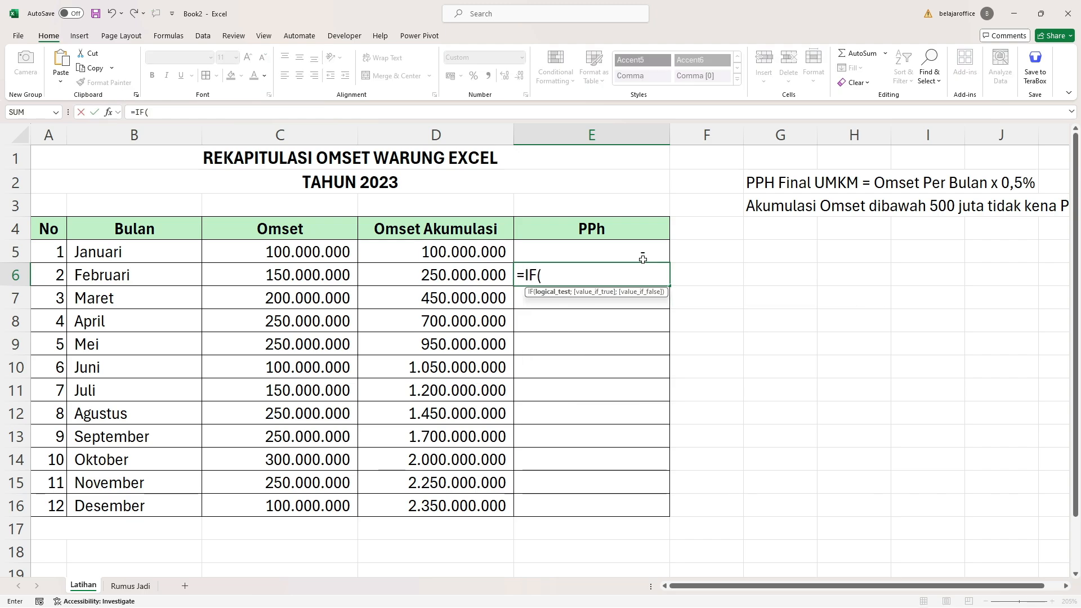
{"action": "left_click", "coordinate": [489, 252]}
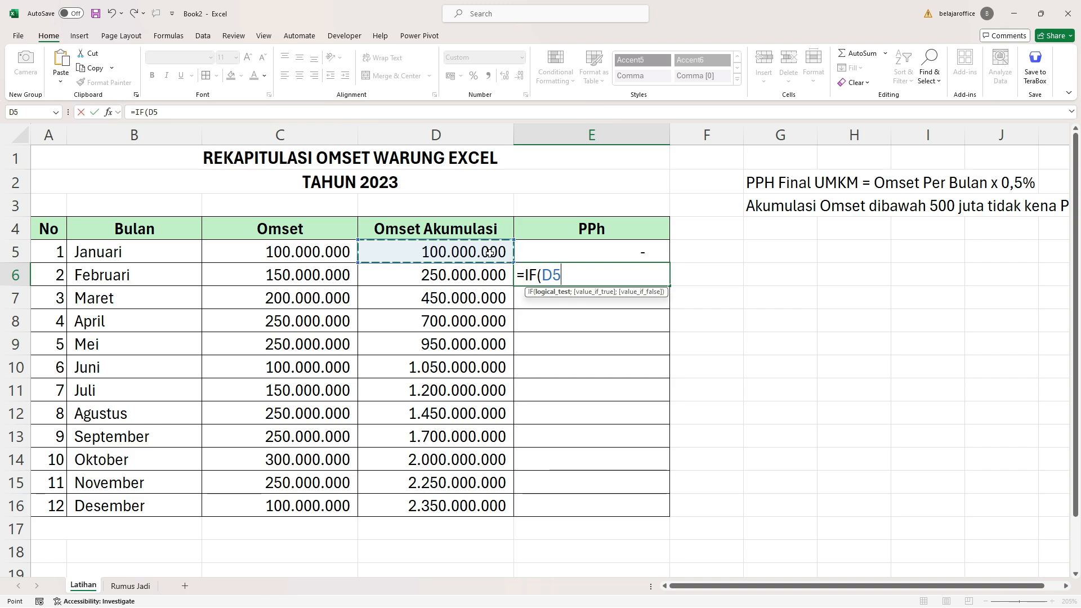
{"action": "type", "text": ">50000000"}
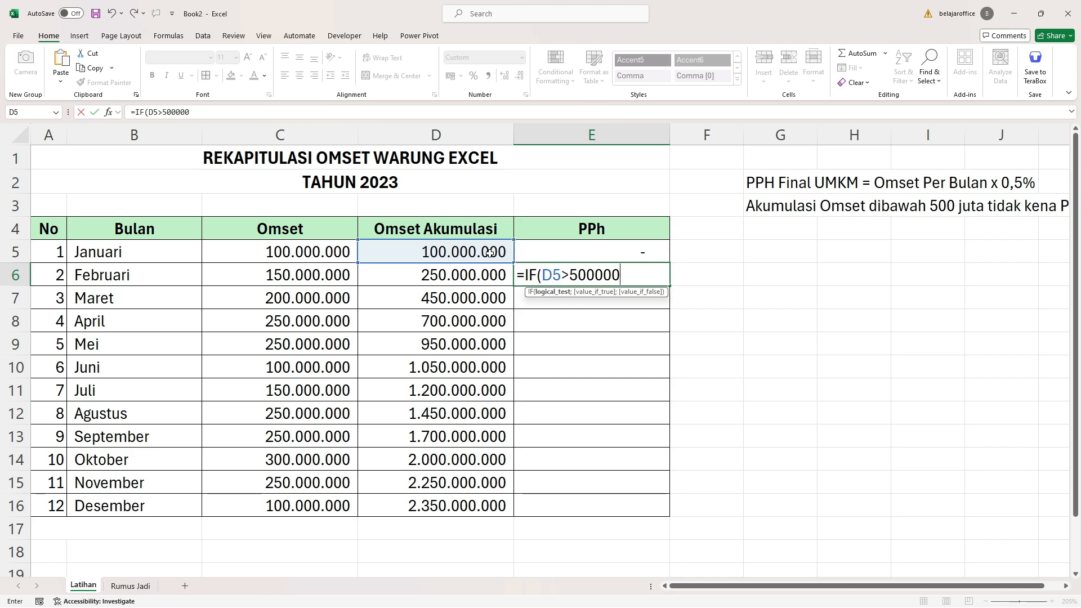
{"action": "type", "text": "0;"}
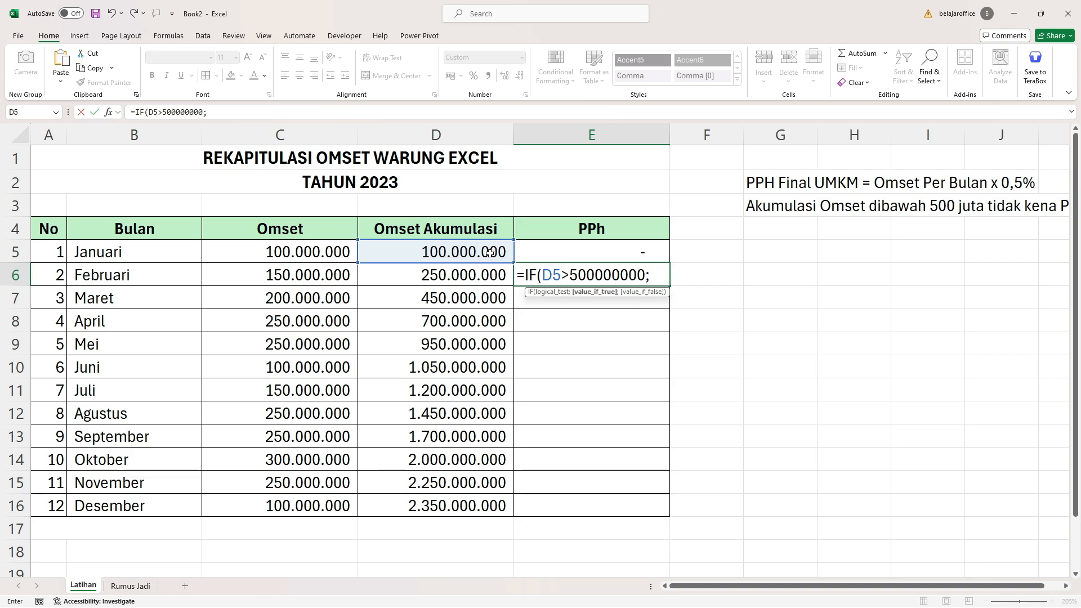
{"action": "left_click", "coordinate": [326, 277]}
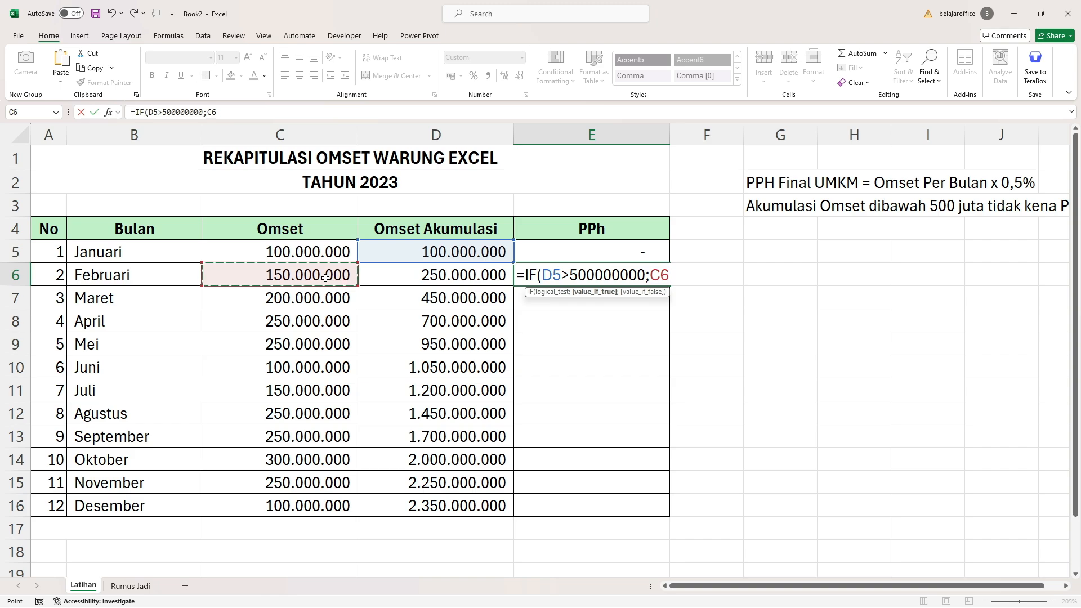
{"action": "type", "text": "*0,5%;"}
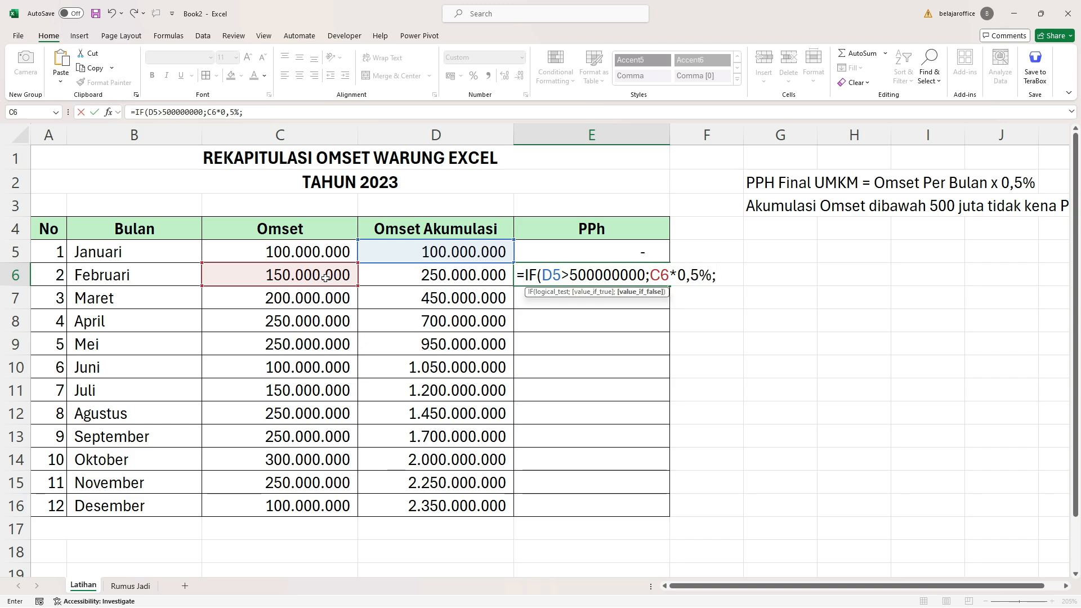
Nest a second IF as the false result of February's PPh formula in E6, testing D6>500000000.
{"action": "type", "text": "IF("}
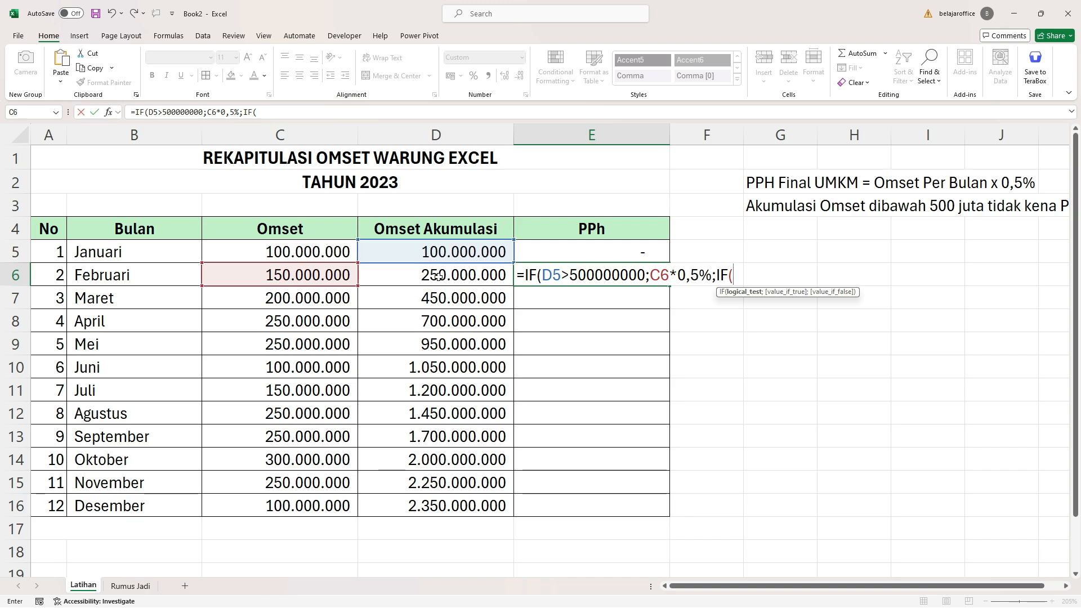
{"action": "left_click", "coordinate": [438, 276]}
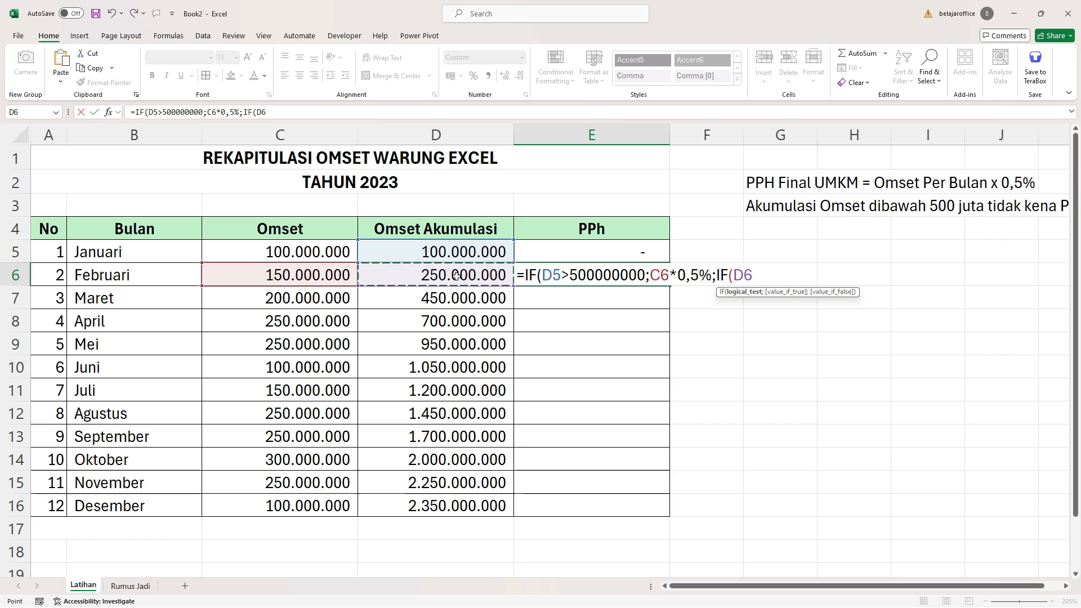
{"action": "type", "text": ">500"}
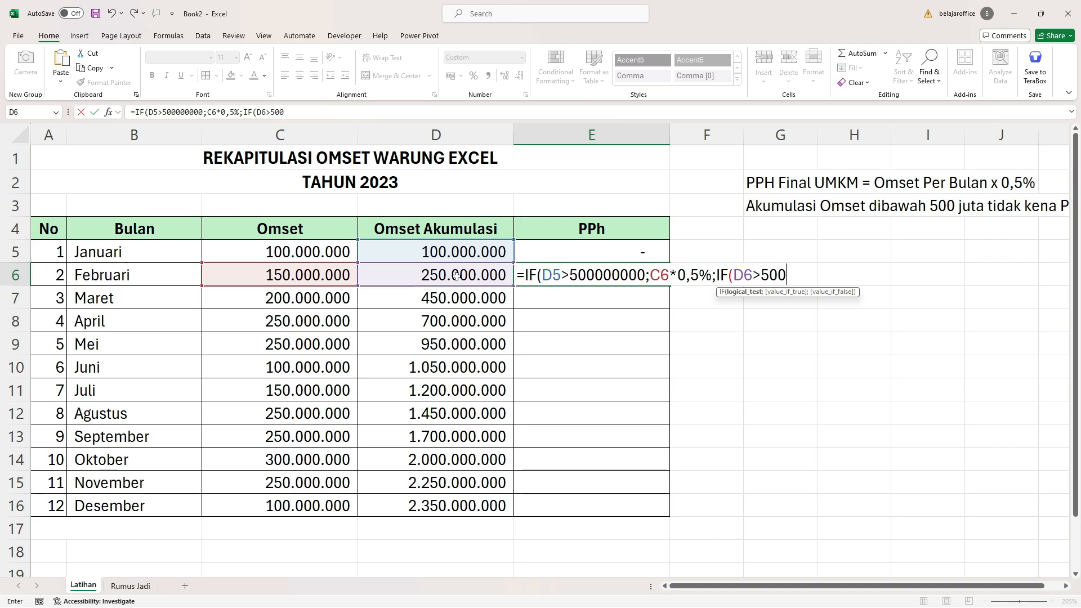
{"action": "type", "text": "000000"}
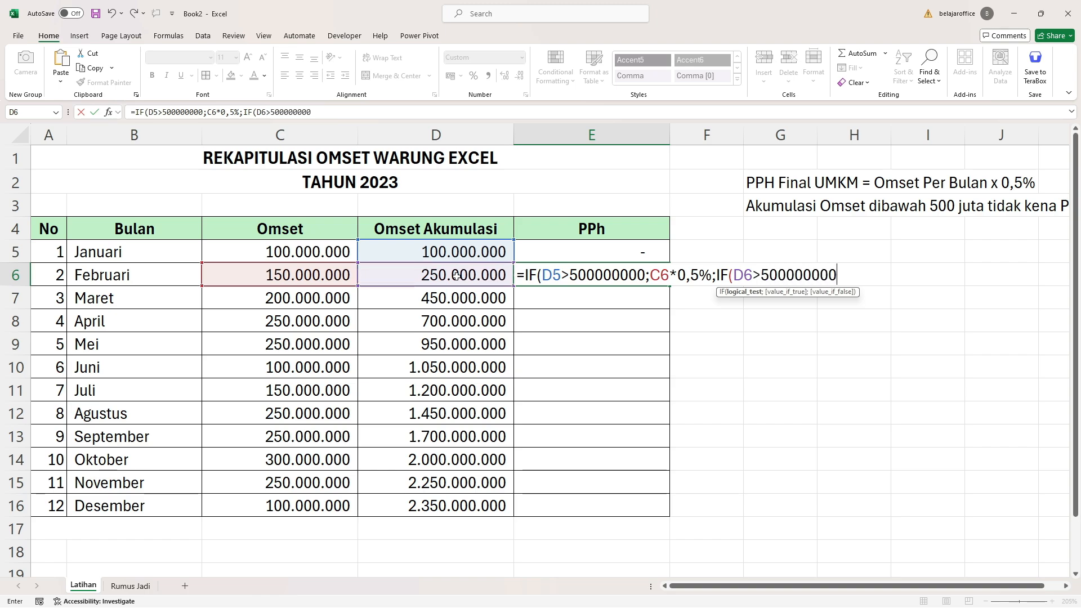
{"action": "type", "text": ";"}
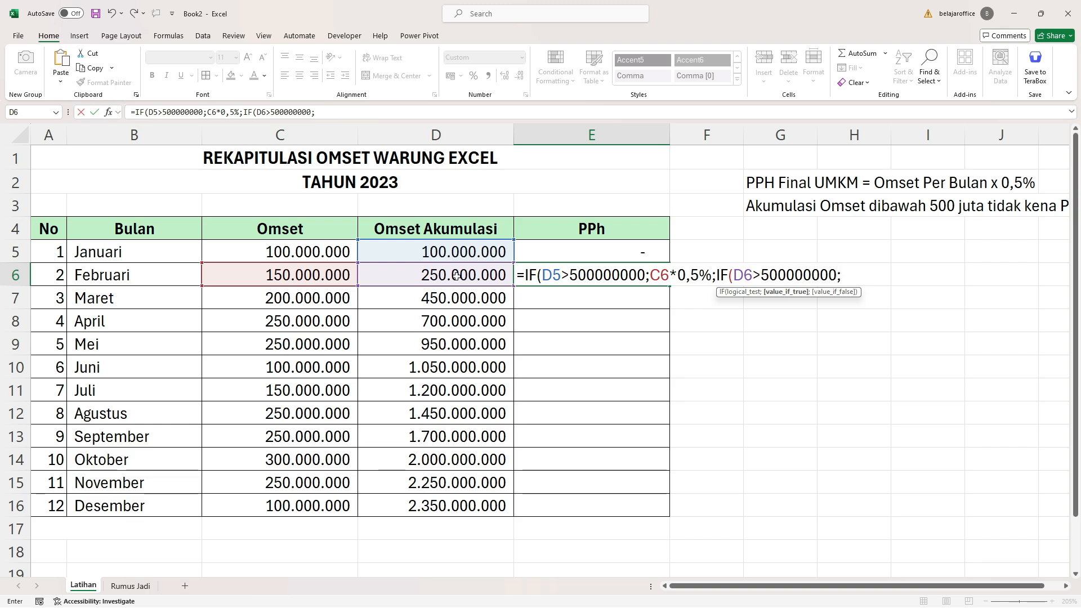
{"action": "type", "text": "("}
{"action": "left_click", "coordinate": [457, 276]}
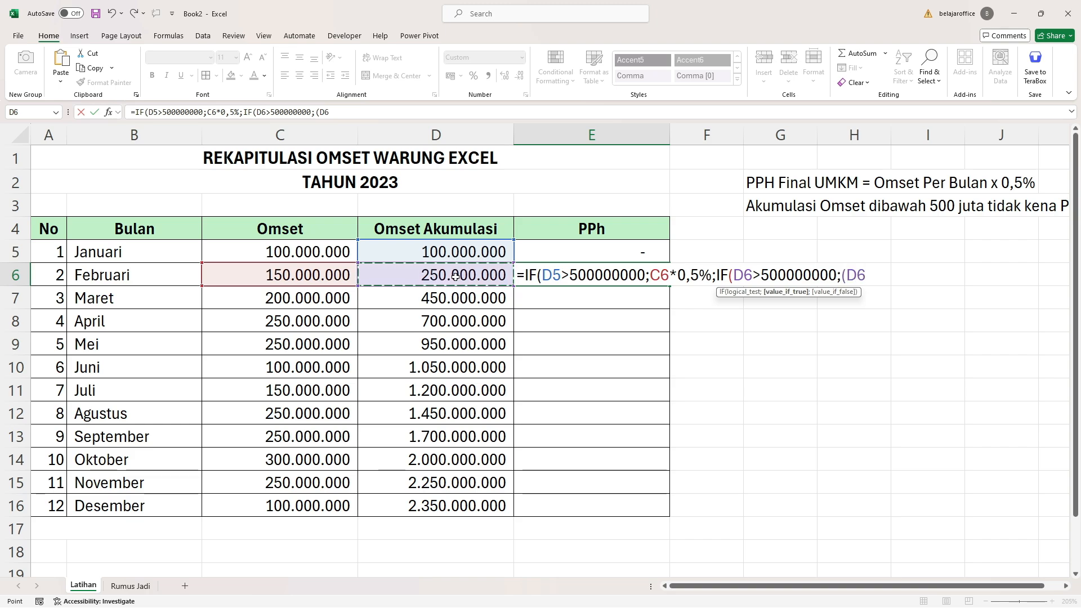
{"action": "type", "text": "-5000"}
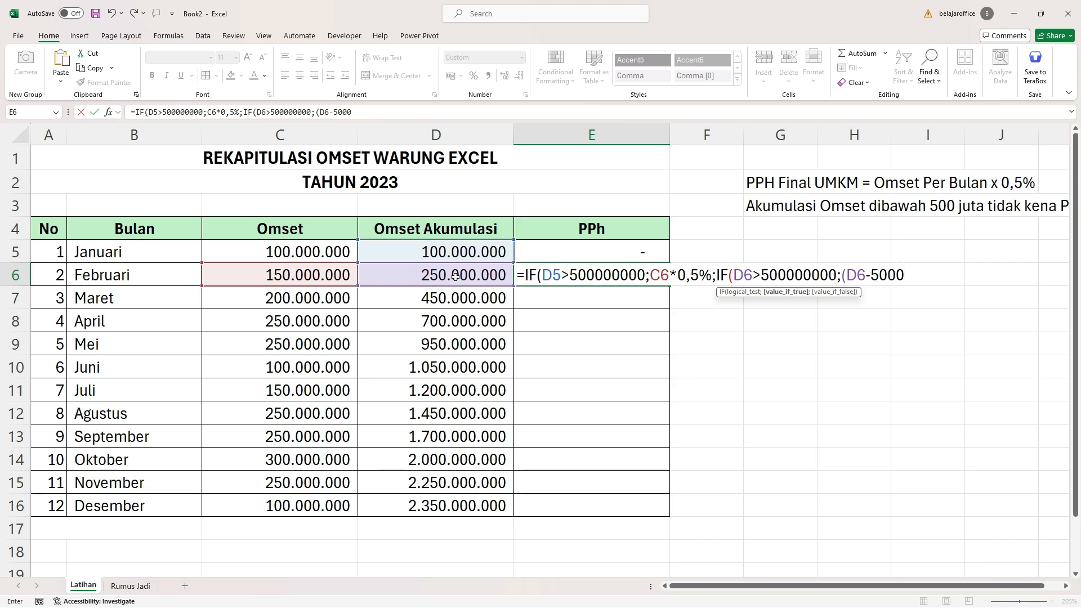
{"action": "key", "text": "BackSpace"}
{"action": "type", "text": "00000000"}
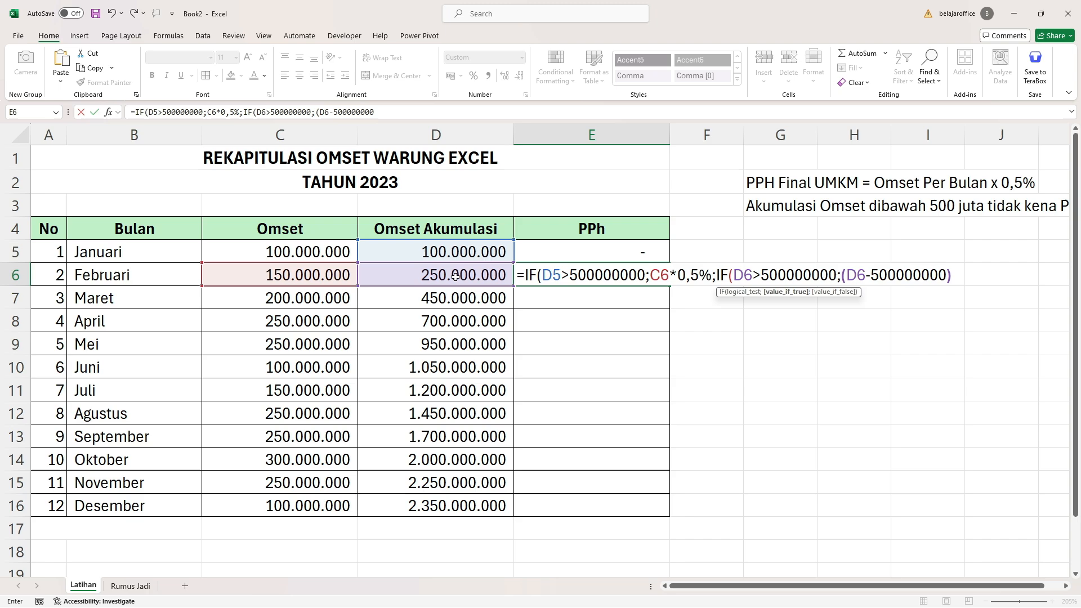
{"action": "type", "text": ")*"}
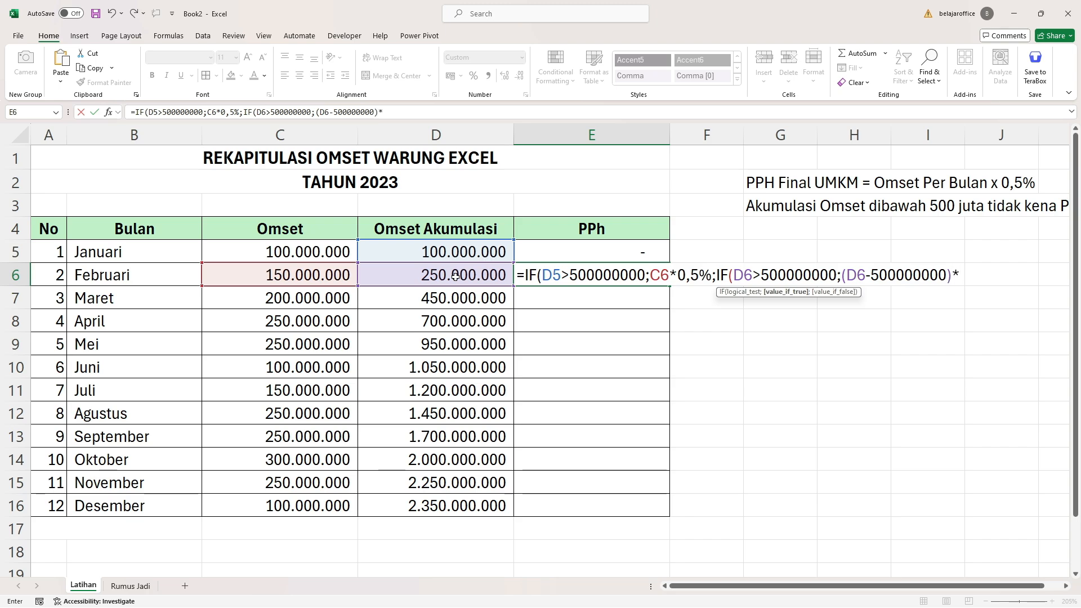
{"action": "type", "text": "0,5%"}
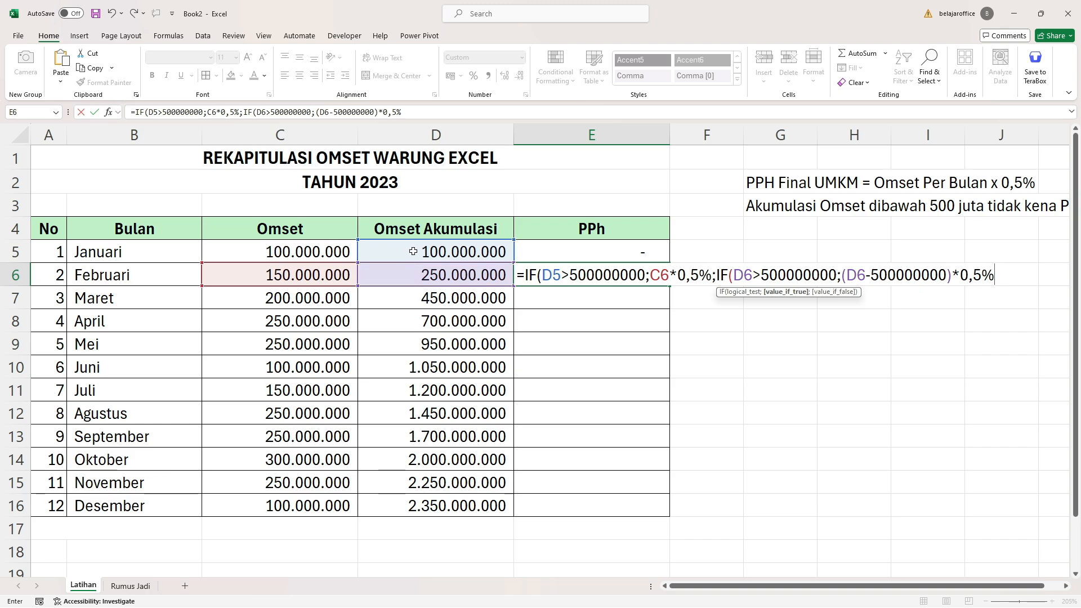
Review the two IF parts in E6 and complete the formula with 0 as the nested IF's false result, closing both IFs.
{"action": "left_click_drag", "start_coordinate": [524, 275], "coordinate": [712, 275]}
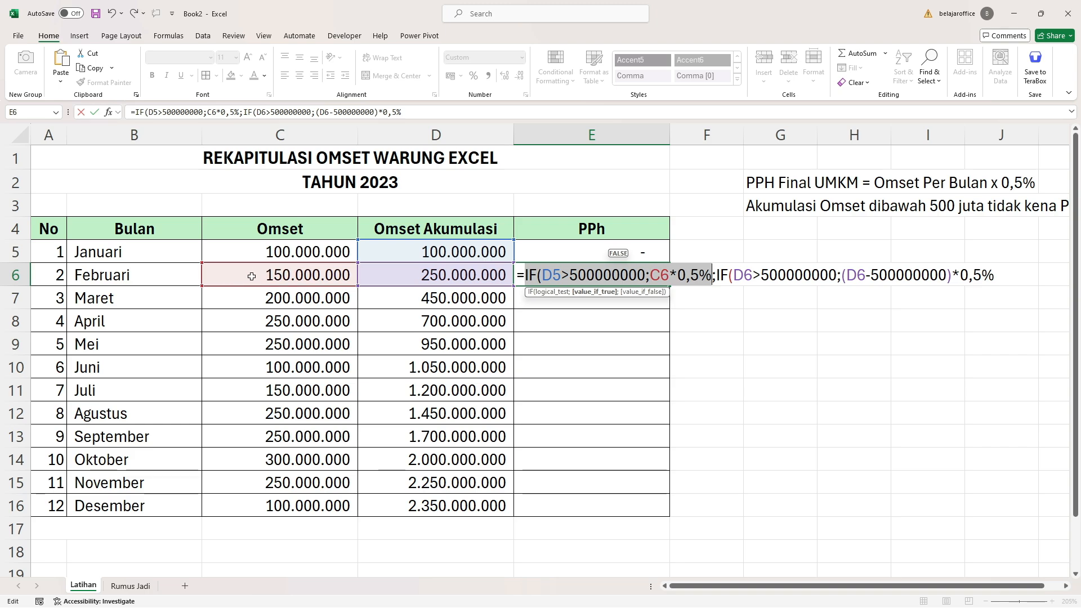
{"action": "left_click", "coordinate": [717, 277]}
{"action": "left_click_drag", "start_coordinate": [717, 276], "coordinate": [803, 276]}
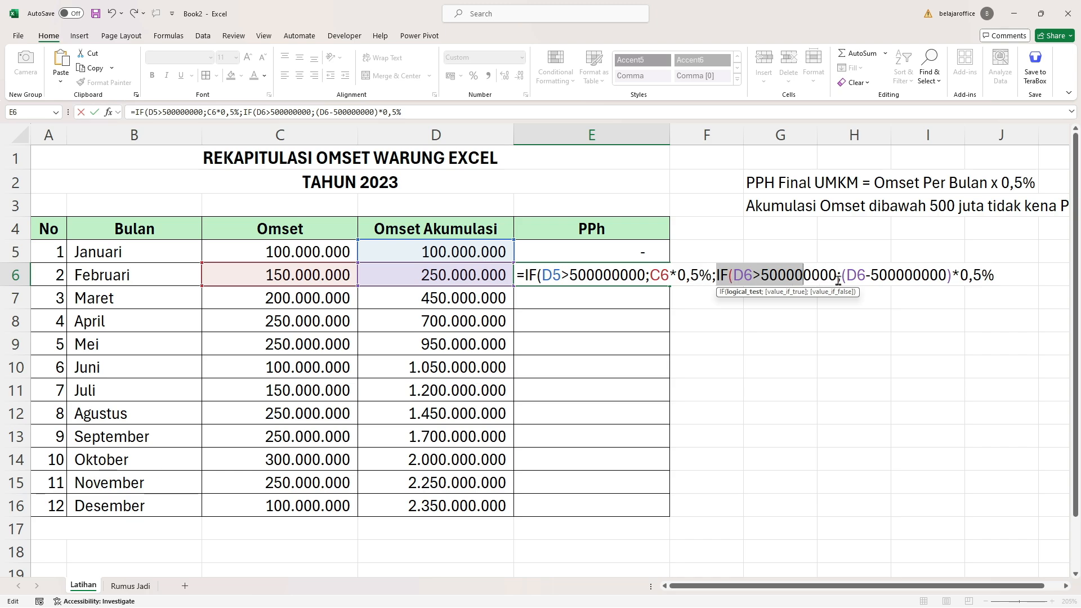
{"action": "left_click_drag", "start_coordinate": [842, 276], "coordinate": [896, 276]}
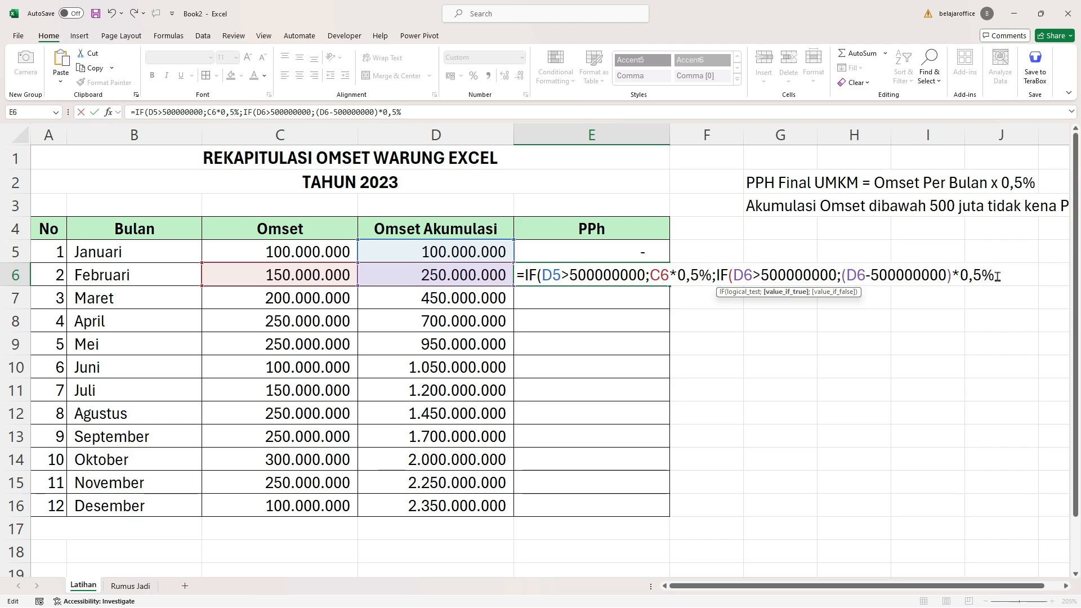
{"action": "left_click", "coordinate": [990, 276]}
{"action": "type", "text": ";0)"}
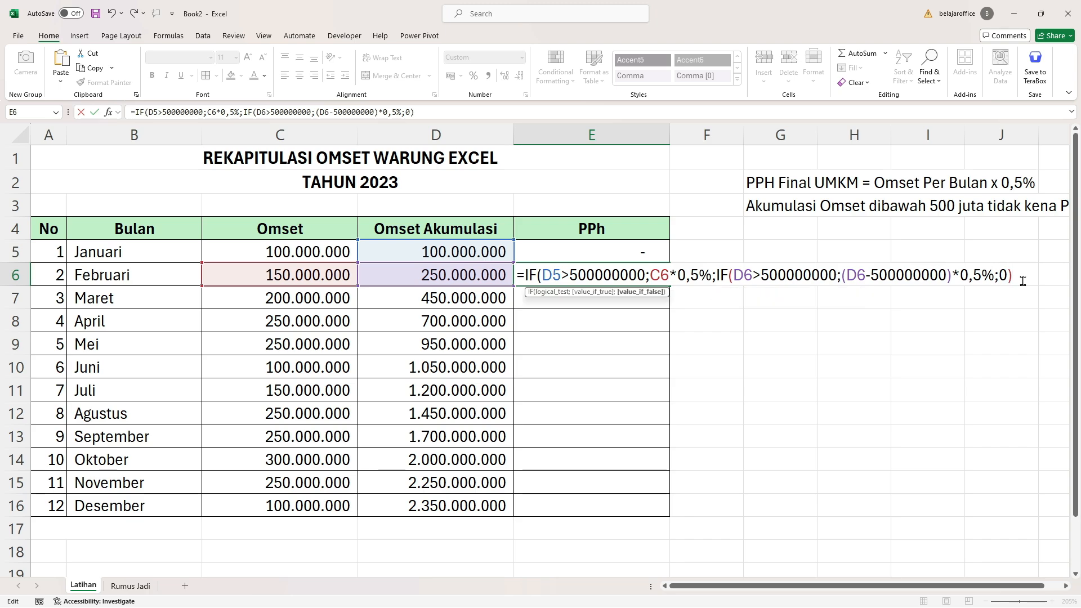
{"action": "type", "text": ")"}
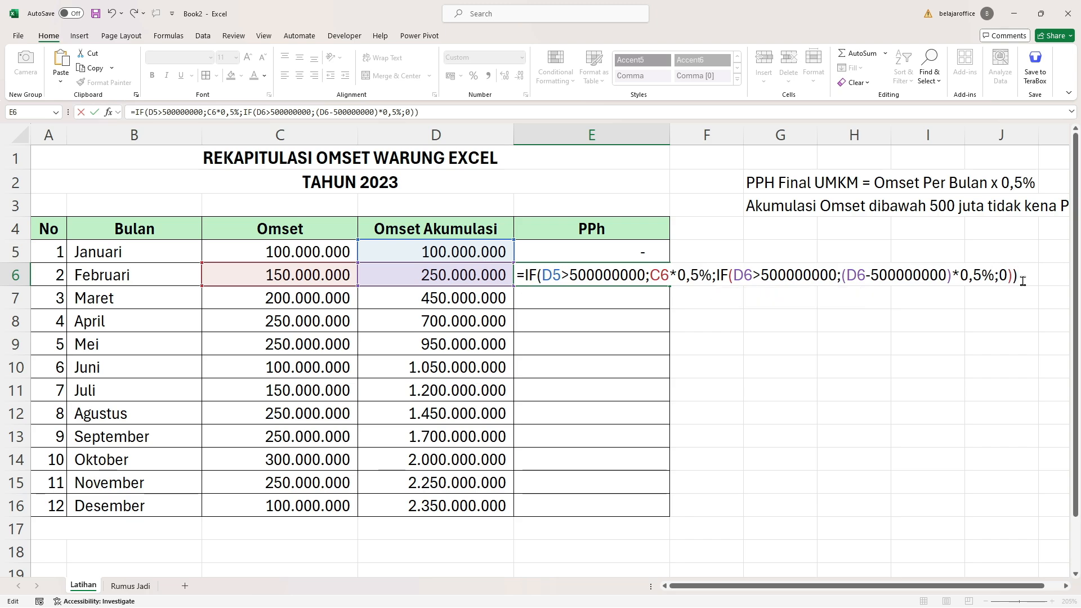
{"action": "key", "text": "Return"}
{"action": "key", "text": "Up"}
Test February's PPh formula with an Omset of 600.000.000 in C6, check D6 and E6, and undo the test value.
{"action": "left_click", "coordinate": [275, 276]}
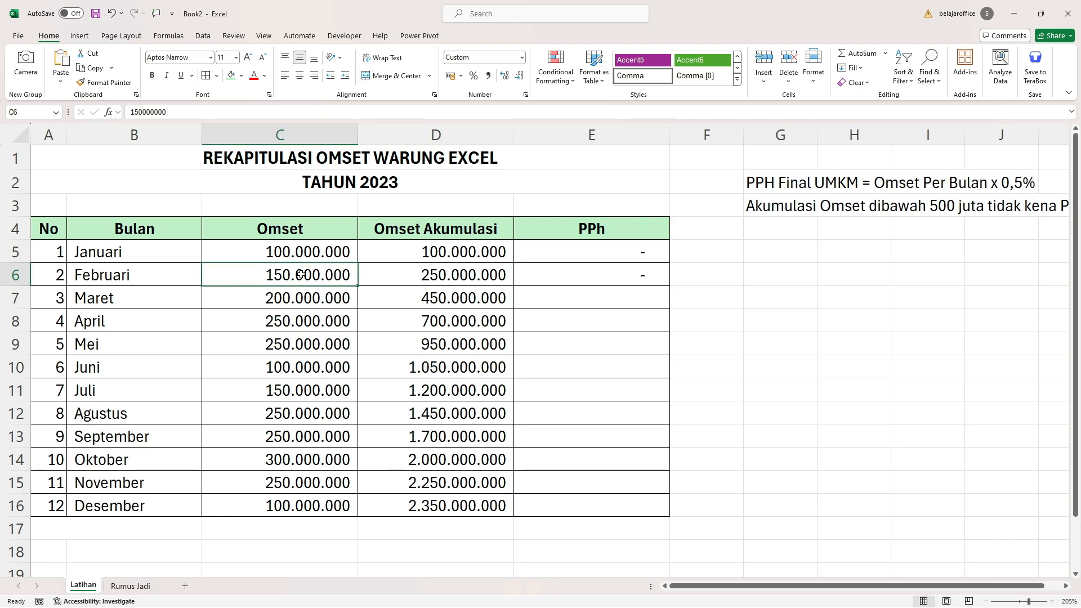
{"action": "type", "text": "6"}
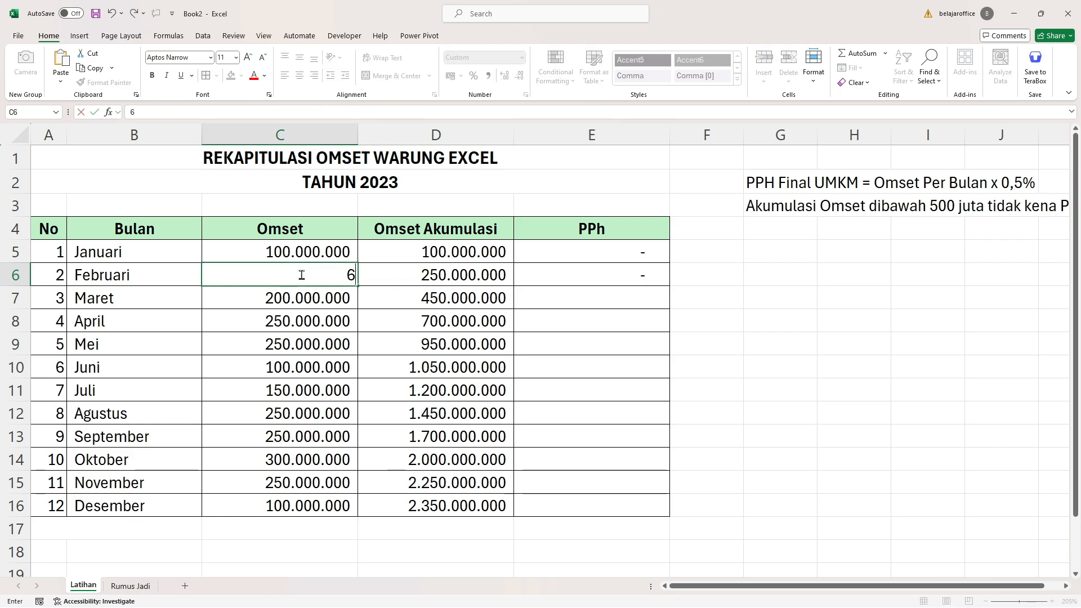
{"action": "type", "text": "00.000.00000000"}
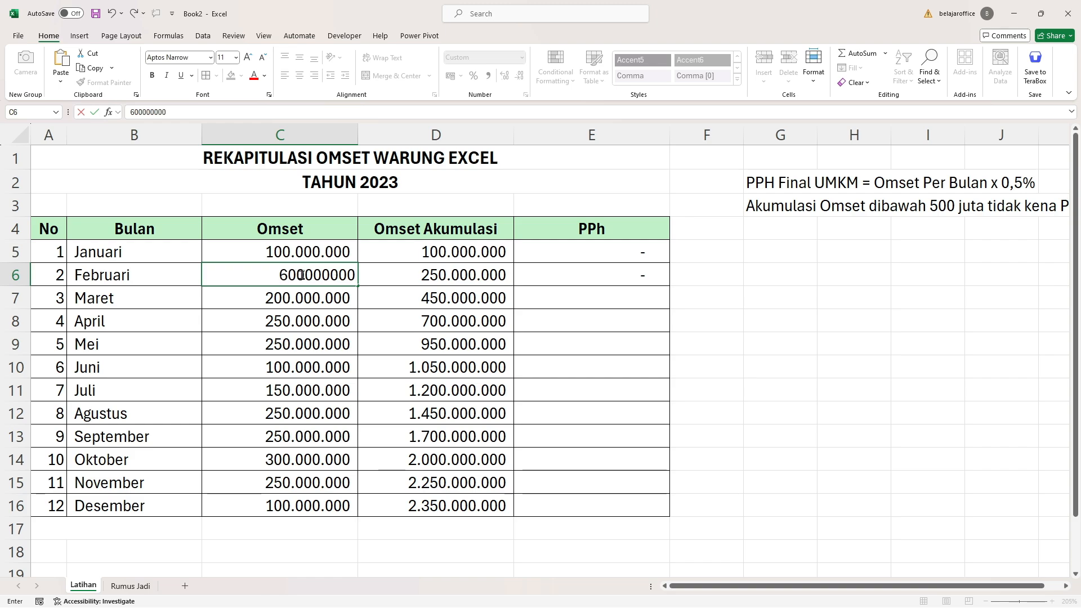
{"action": "key", "text": "Return"}
{"action": "left_click", "coordinate": [543, 272]}
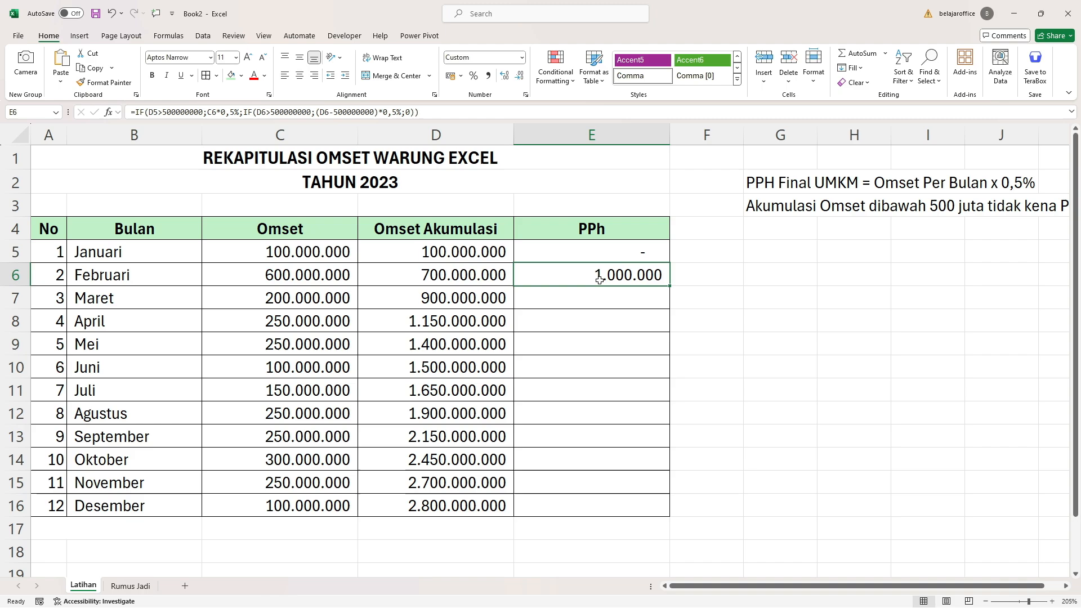
{"action": "left_click", "coordinate": [481, 281]}
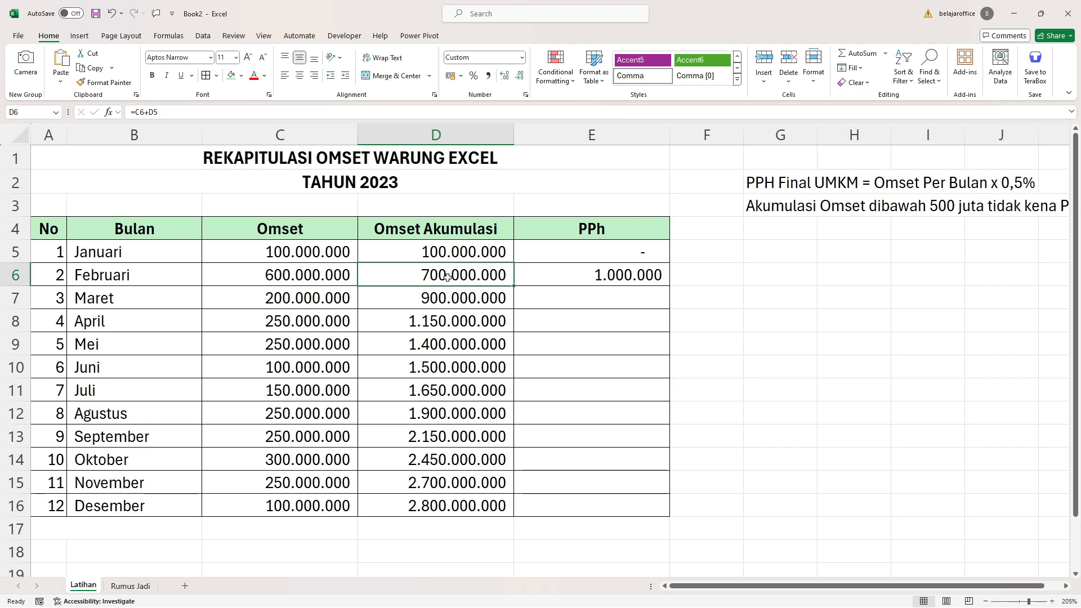
{"action": "left_click", "coordinate": [603, 276]}
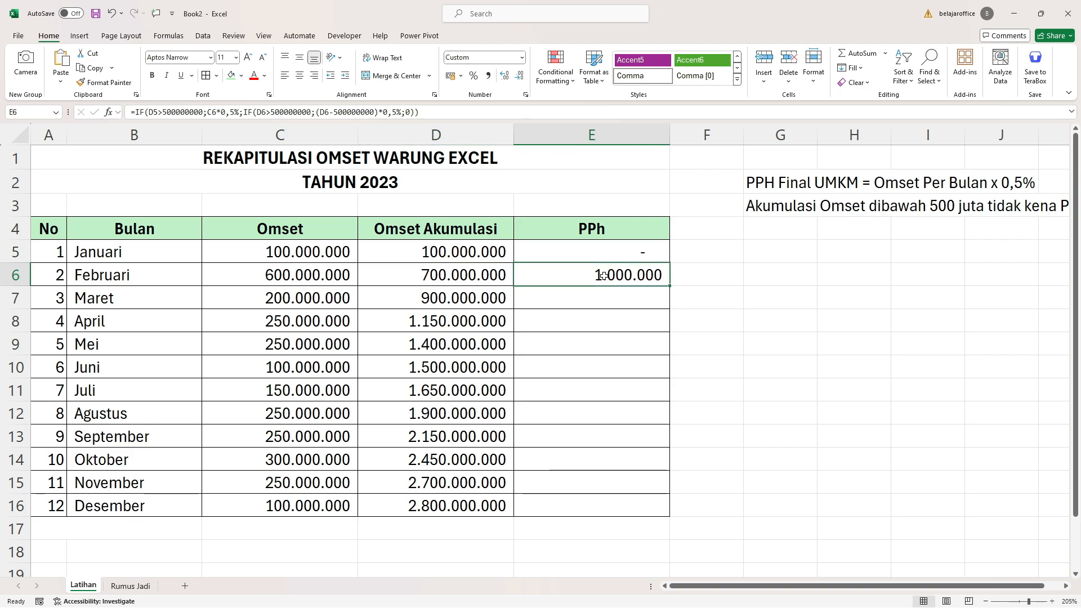
{"action": "left_click", "coordinate": [113, 13]}
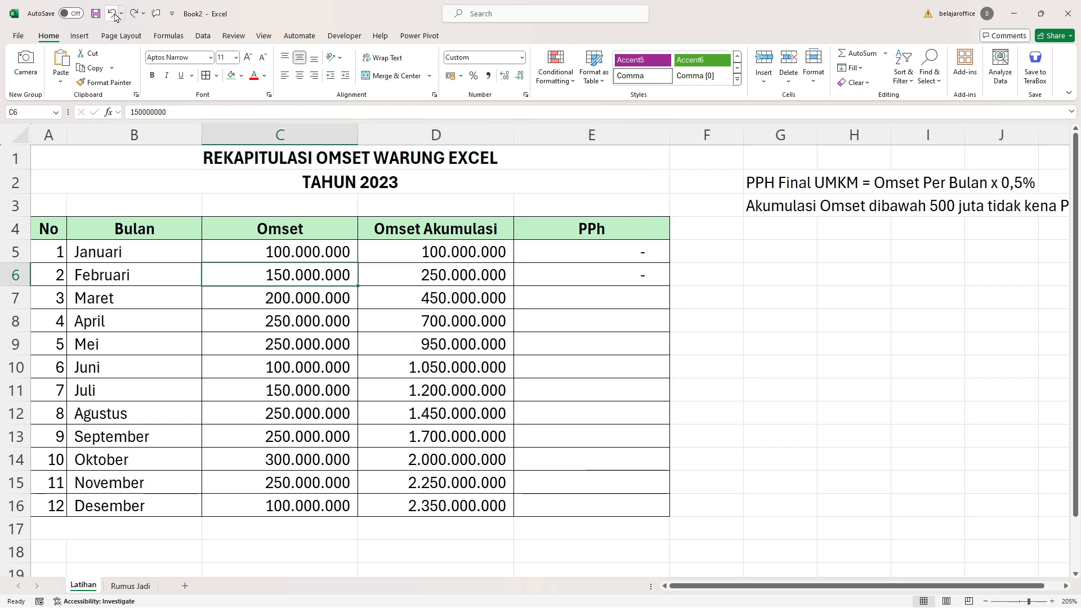
Fill February's PPh formula from E6 down to December in E16.
{"action": "left_click", "coordinate": [589, 275]}
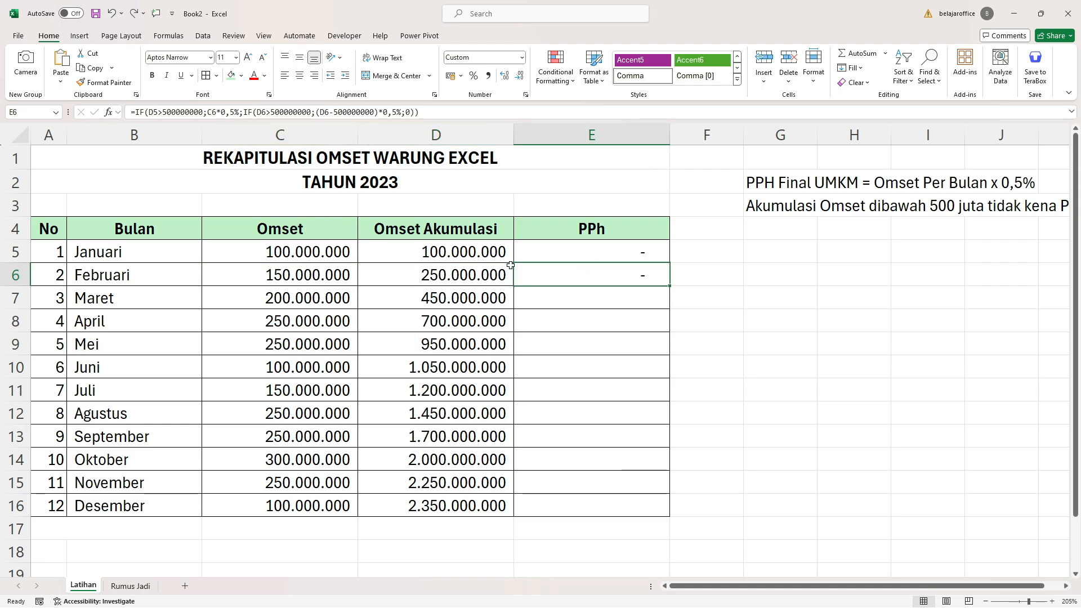
{"action": "double_click", "coordinate": [570, 275]}
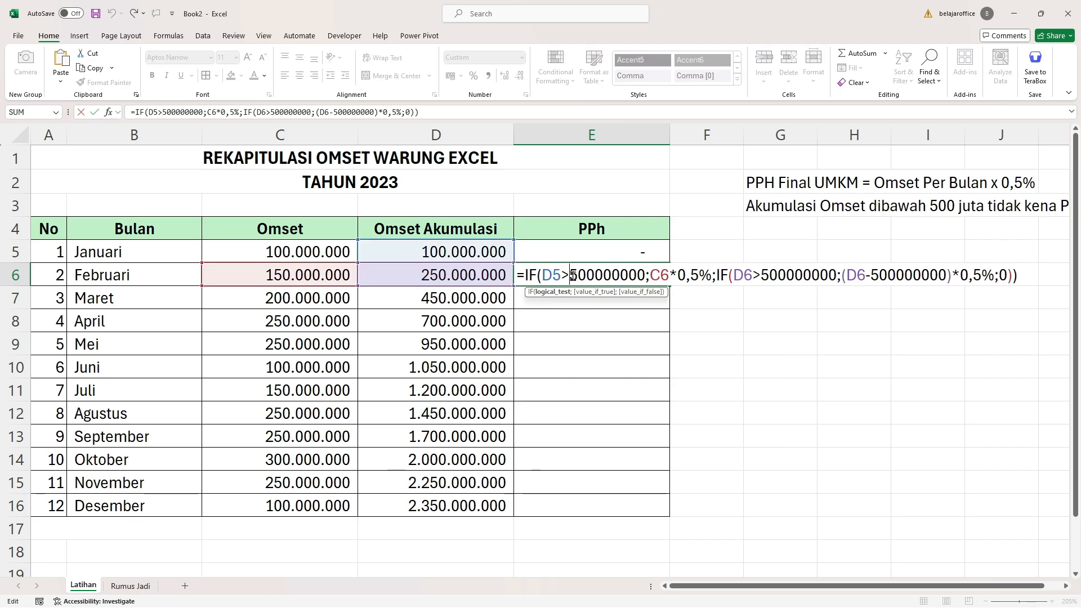
{"action": "key", "text": "Escape"}
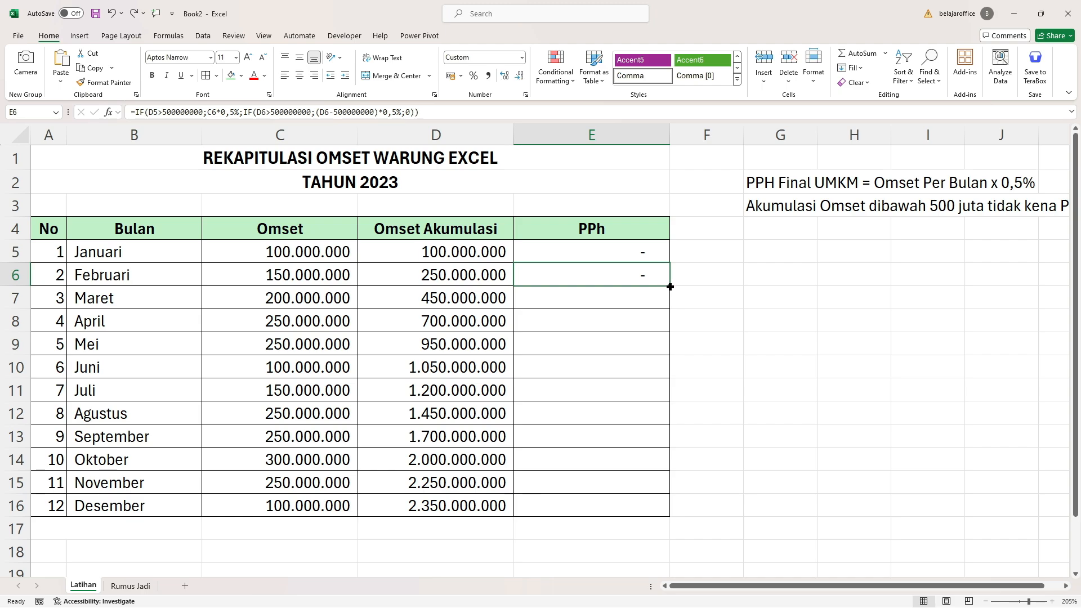
{"action": "left_click_drag", "start_coordinate": [670, 287], "coordinate": [671, 514]}
Examine the PPh formulas for Maret and April against the monthly Omset and the Omset Akumulasi of April and Mei.
{"action": "left_click", "coordinate": [634, 321]}
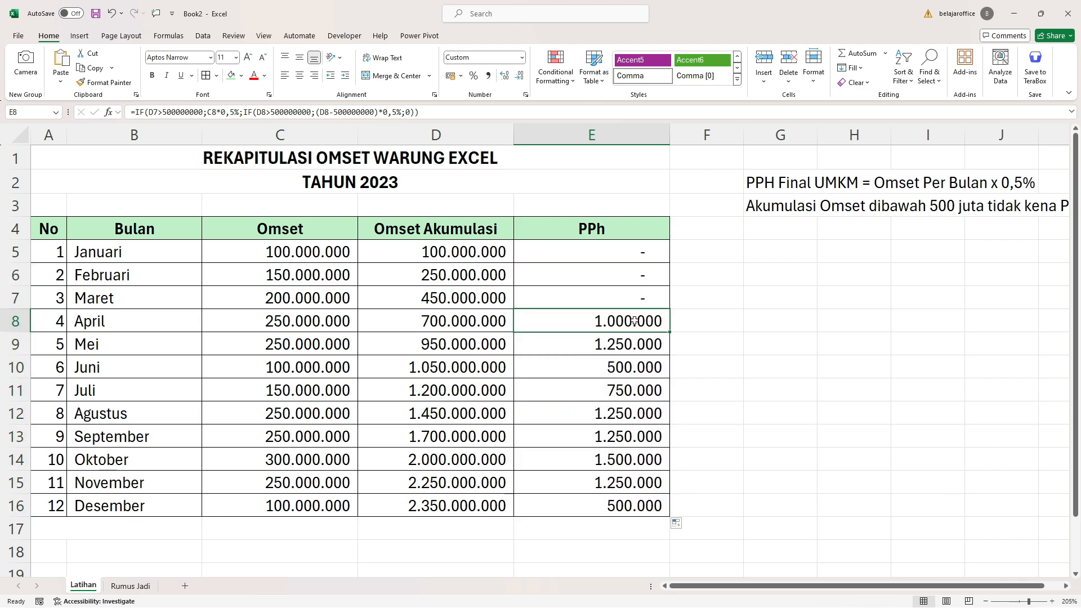
{"action": "double_click", "coordinate": [604, 298]}
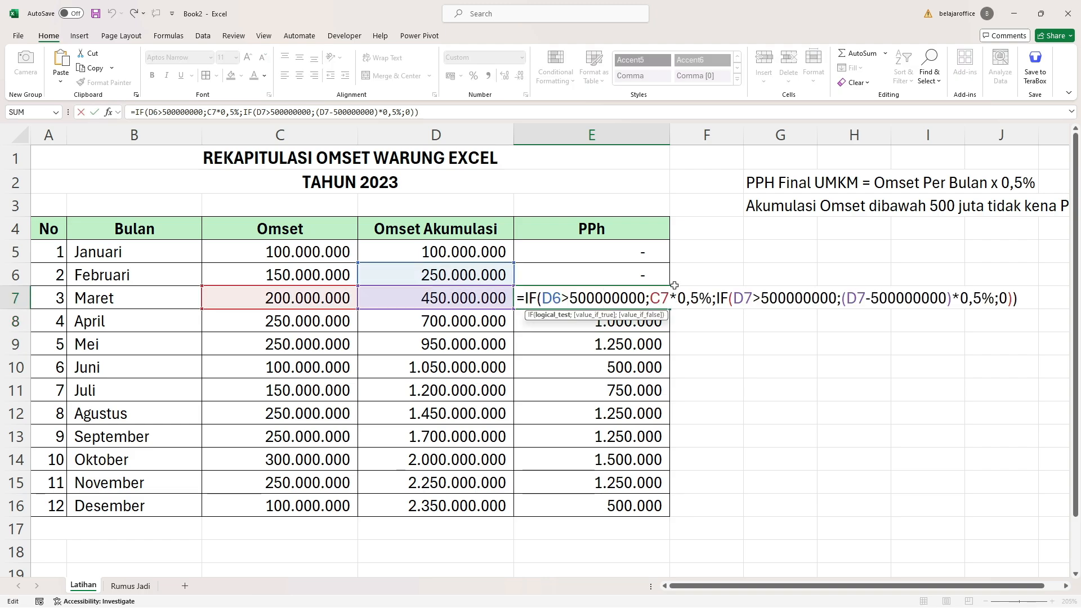
{"action": "left_click_drag", "start_coordinate": [280, 275], "coordinate": [280, 324]}
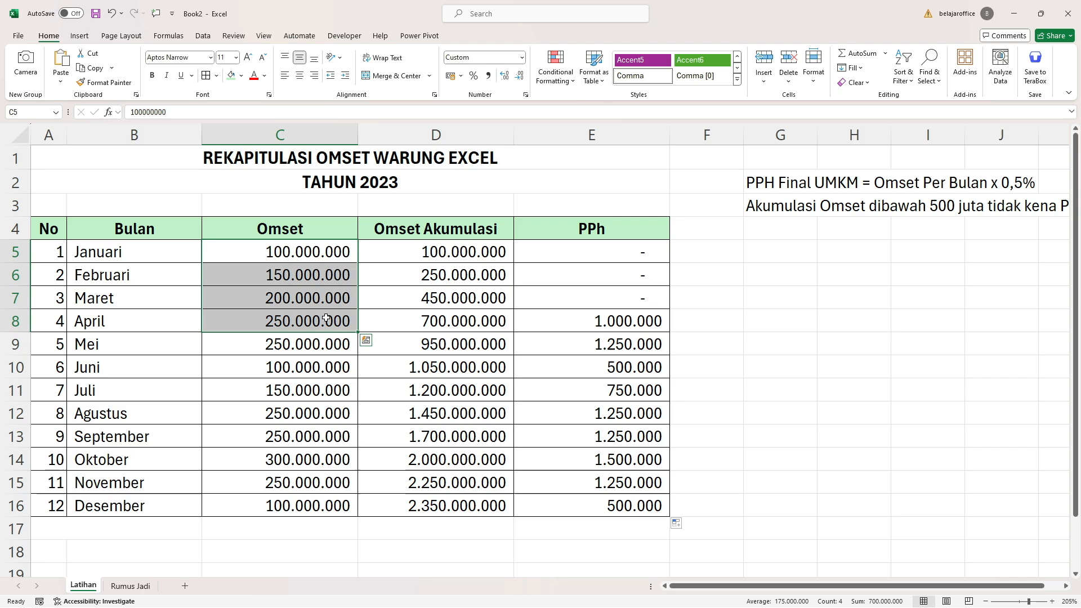
{"action": "left_click", "coordinate": [462, 322]}
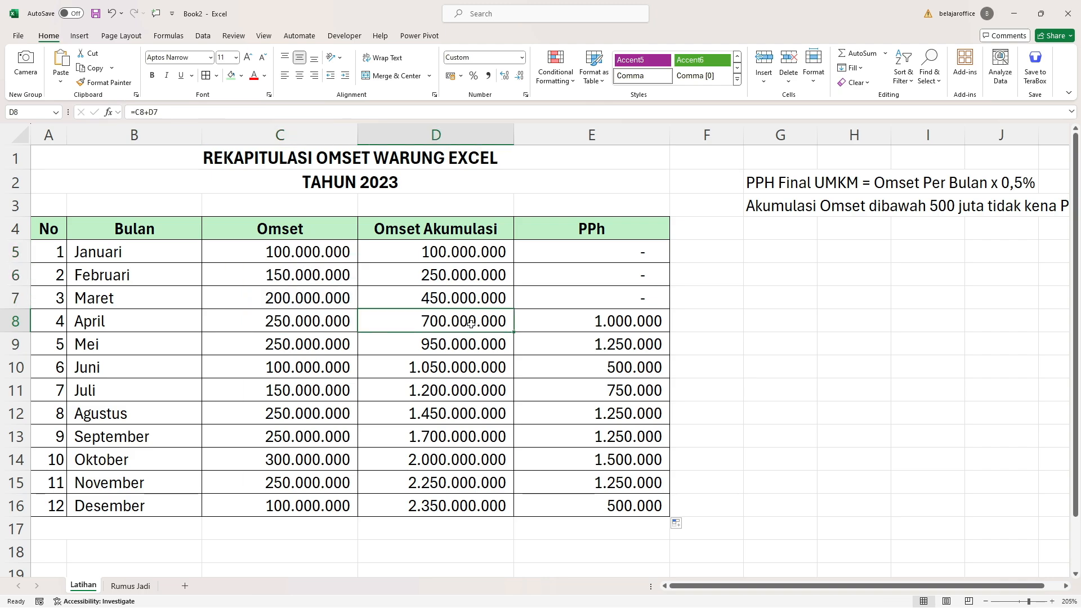
{"action": "left_click", "coordinate": [636, 320]}
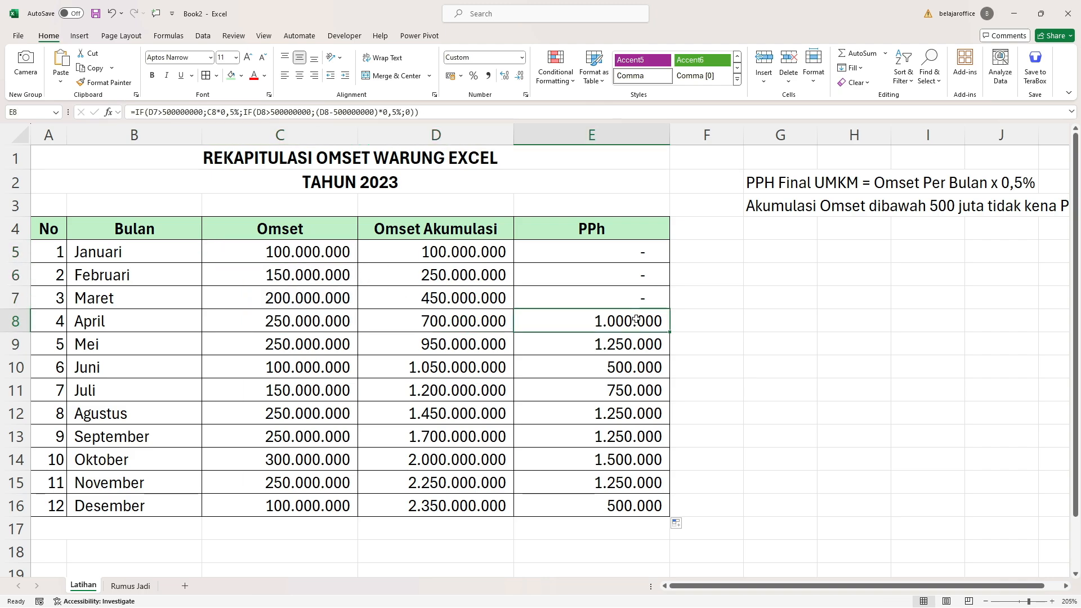
{"action": "left_click_drag", "start_coordinate": [637, 319], "coordinate": [4, 318]}
{"action": "left_click", "coordinate": [618, 326]}
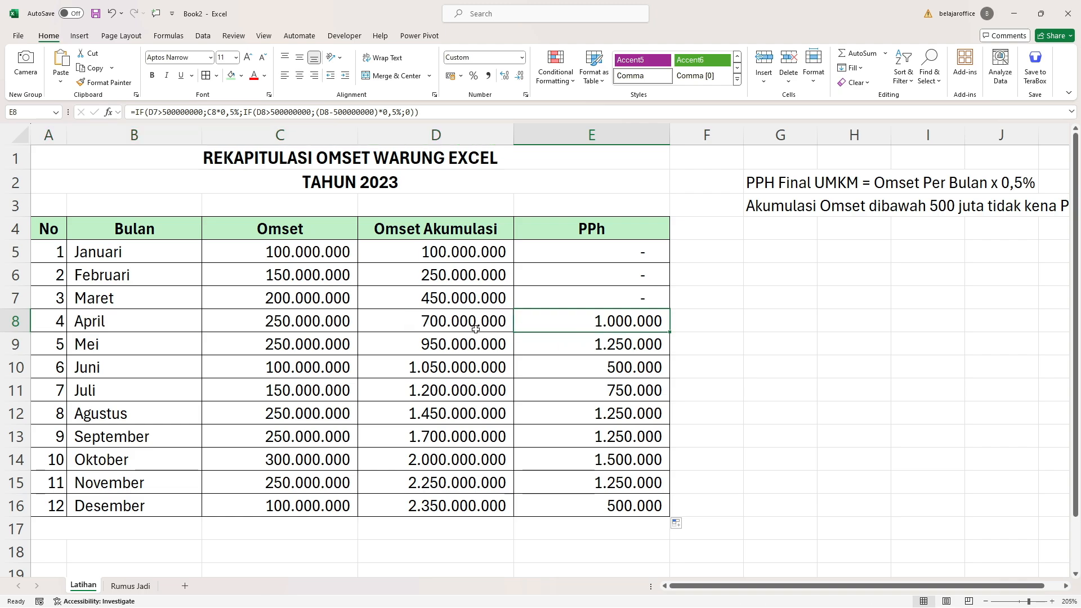
{"action": "left_click", "coordinate": [400, 323]}
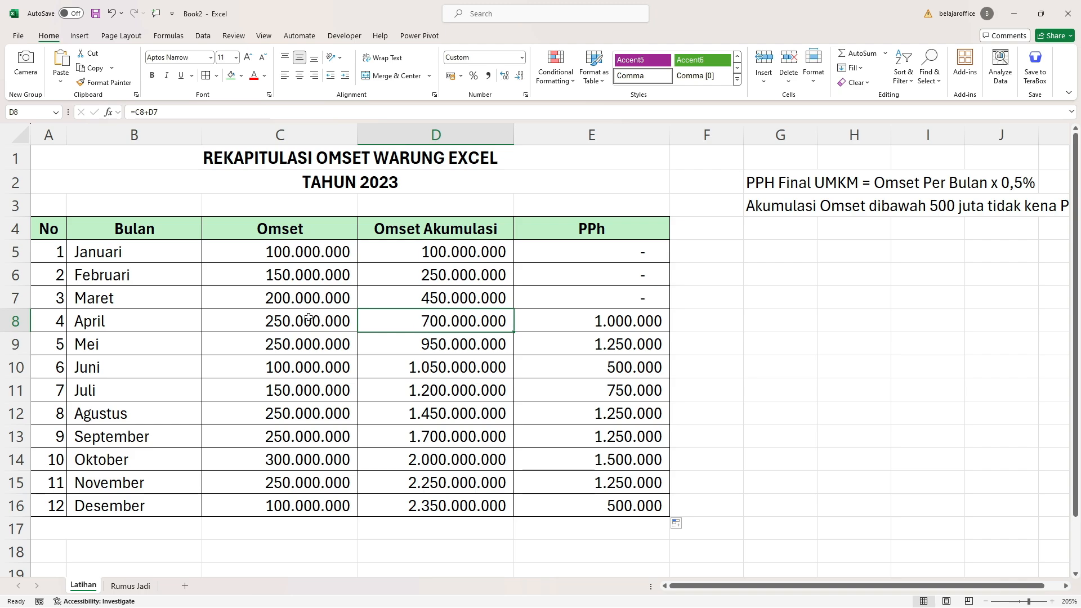
{"action": "left_click", "coordinate": [582, 321]}
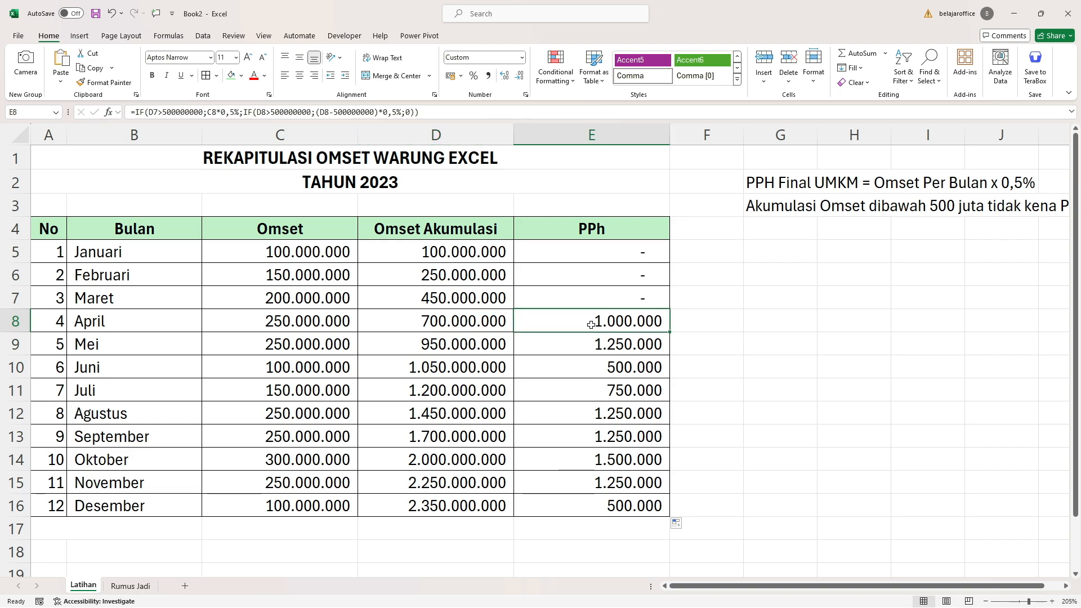
{"action": "left_click", "coordinate": [439, 343]}
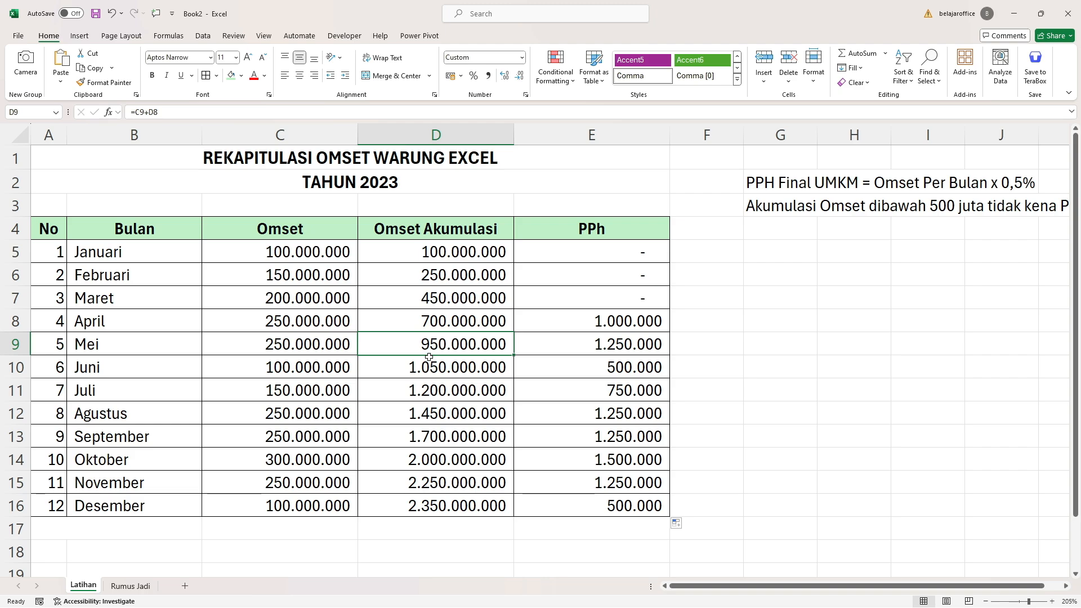
{"action": "left_click", "coordinate": [456, 320]}
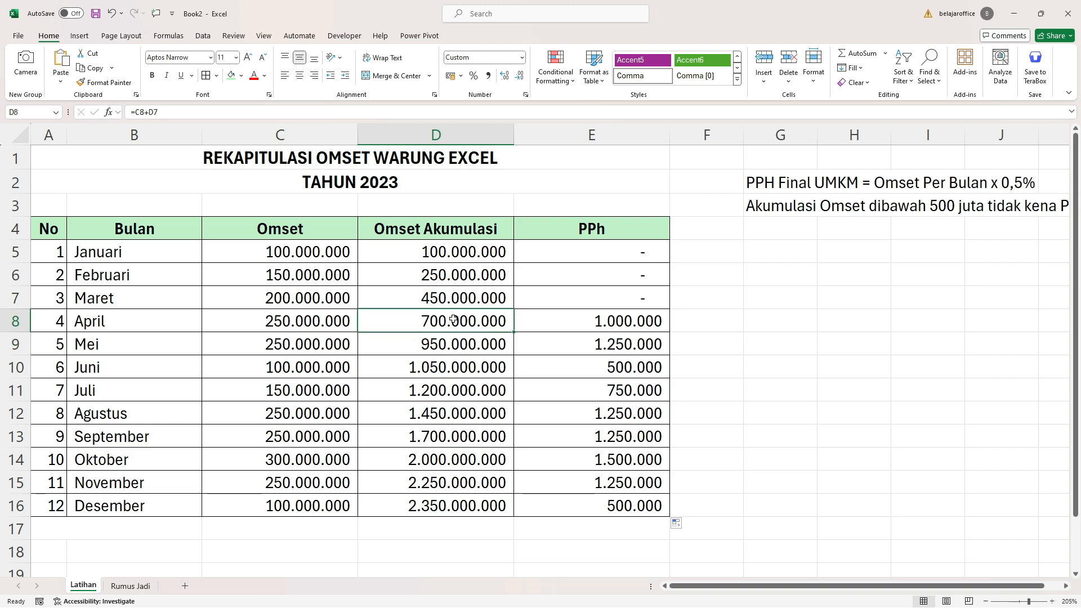
Examine the PPh formulas for Mei and Juni against each month's Omset and the Omset Akumulasi of Mei.
{"action": "left_click", "coordinate": [478, 337]}
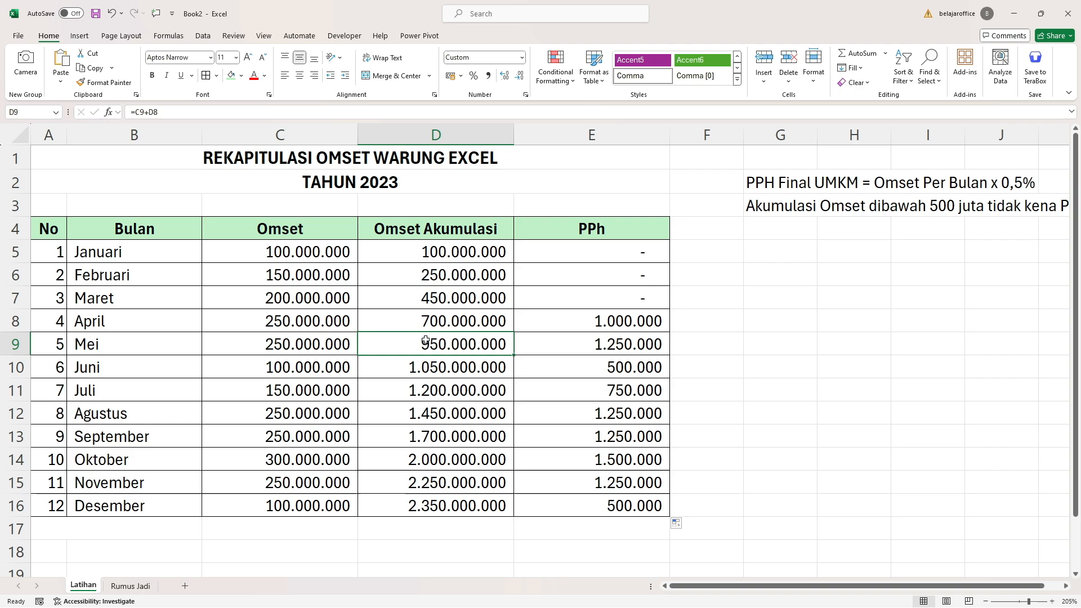
{"action": "left_click", "coordinate": [311, 343]}
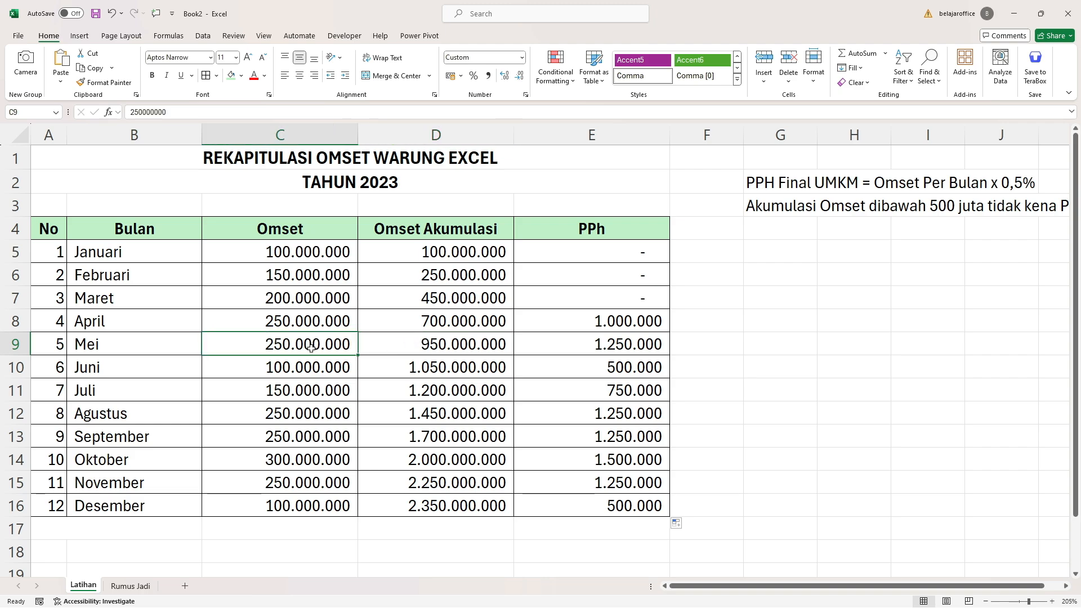
{"action": "left_click", "coordinate": [592, 347]}
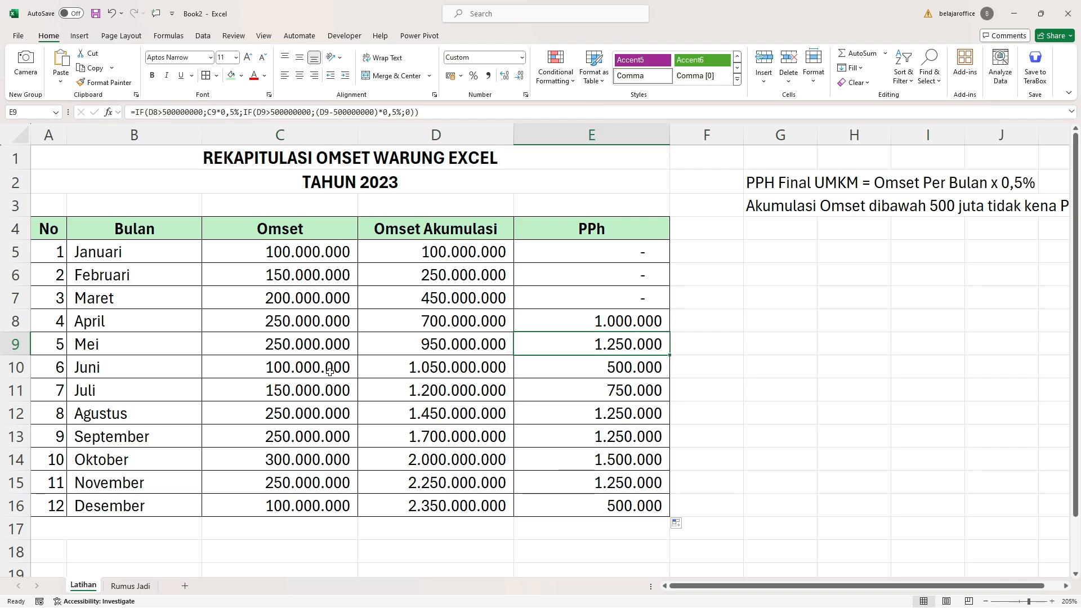
{"action": "left_click", "coordinate": [261, 349]}
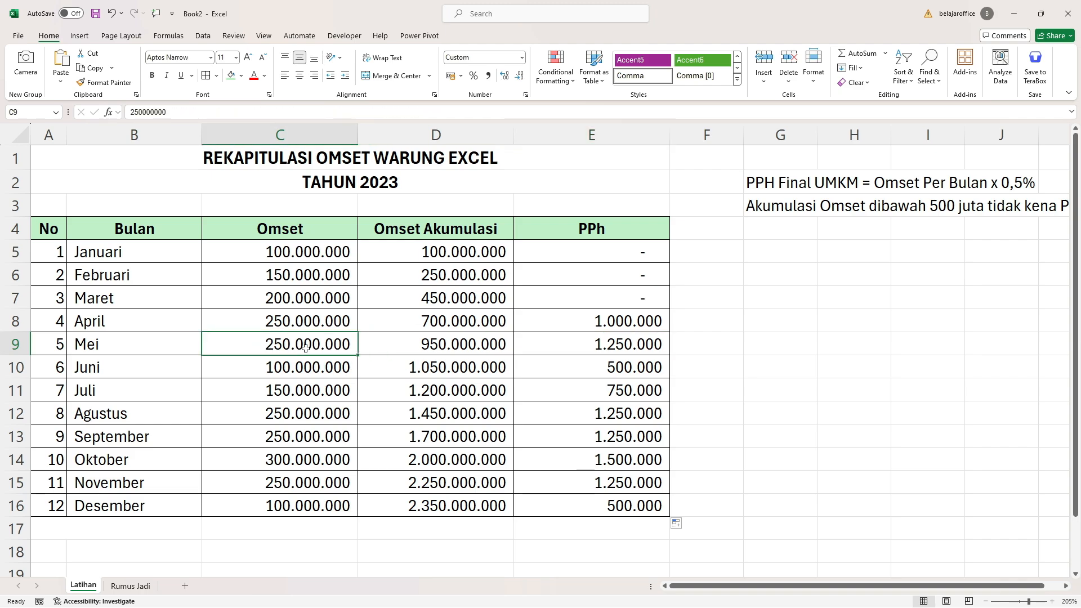
{"action": "left_click", "coordinate": [622, 350]}
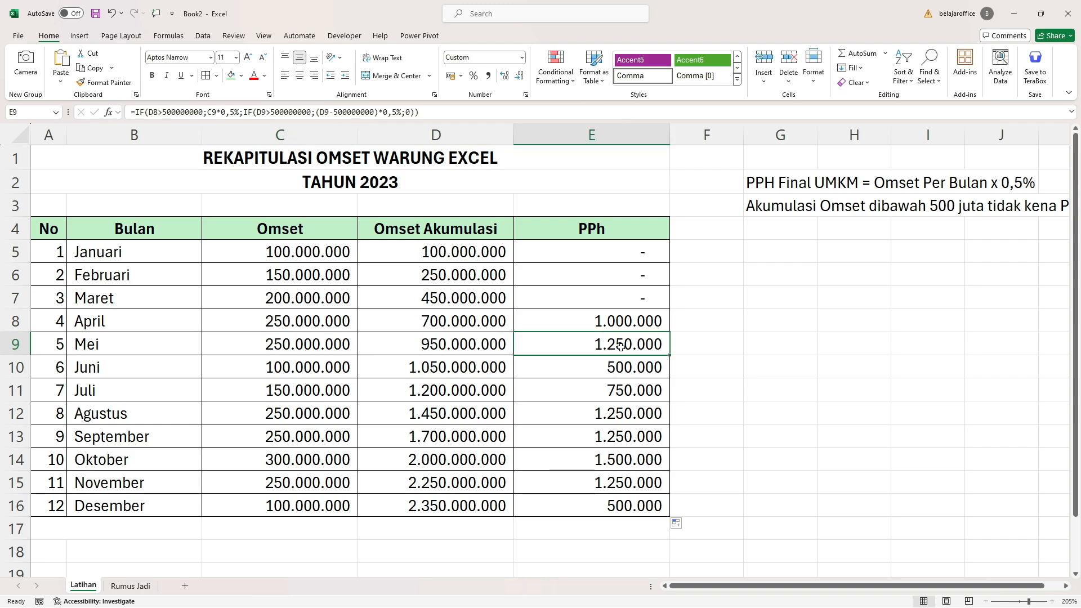
{"action": "left_click", "coordinate": [321, 371]}
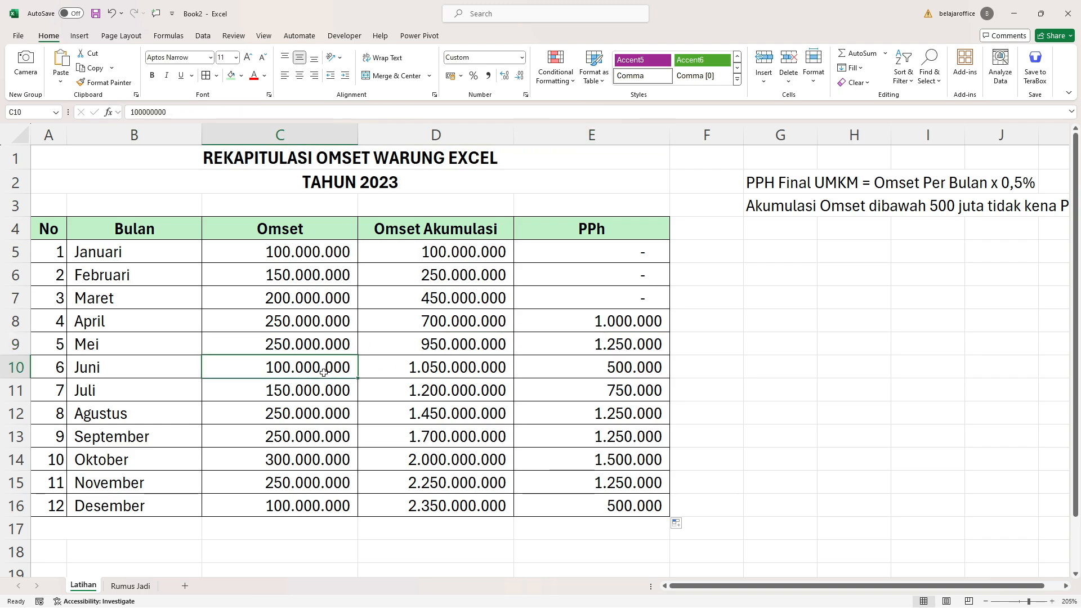
{"action": "left_click", "coordinate": [592, 362]}
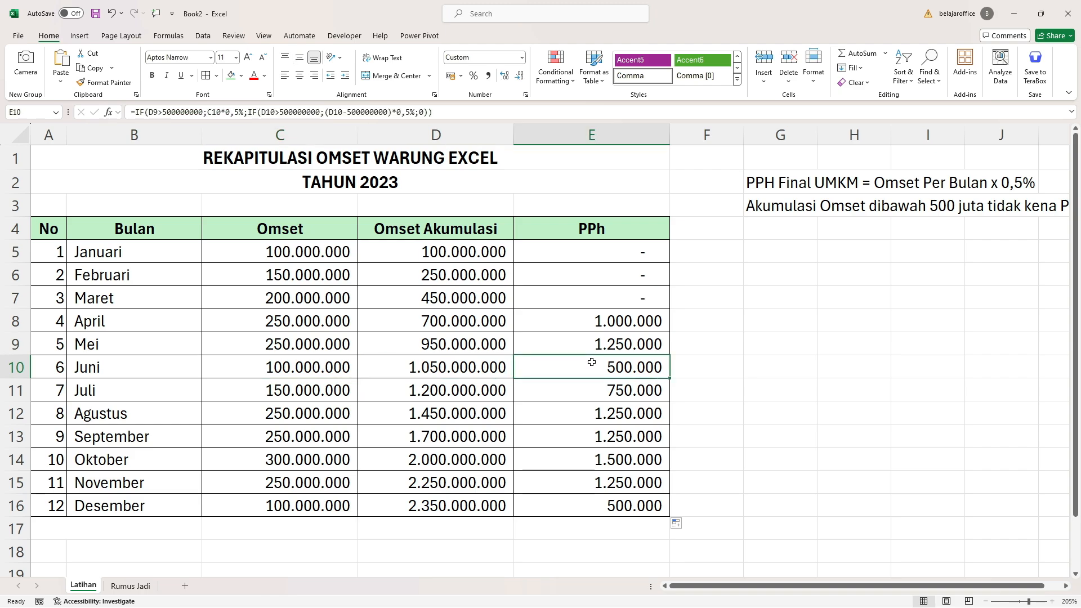
{"action": "double_click", "coordinate": [290, 376]}
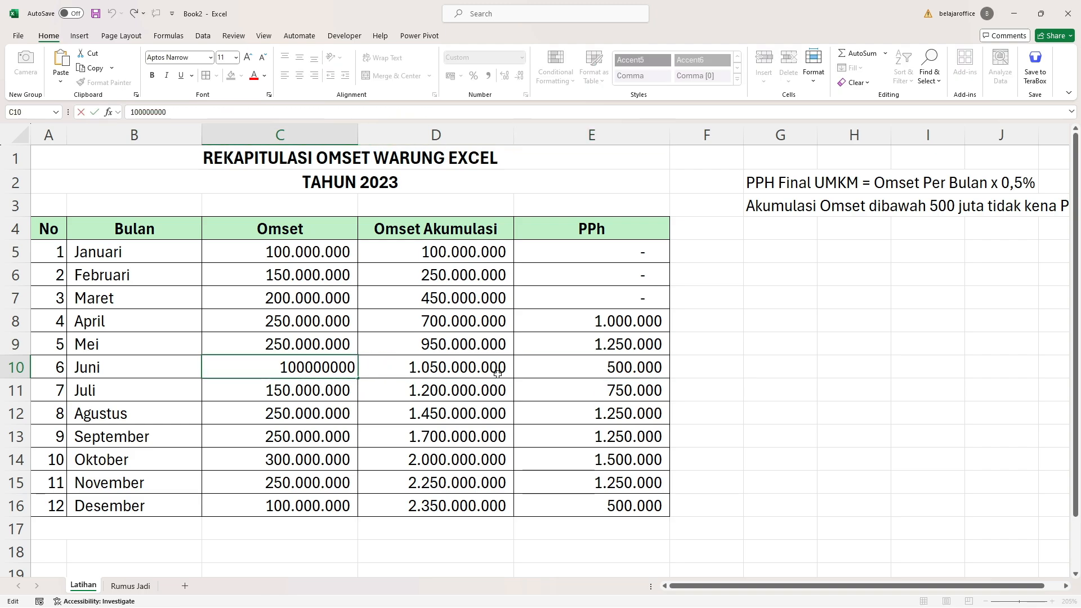
{"action": "left_click", "coordinate": [596, 374]}
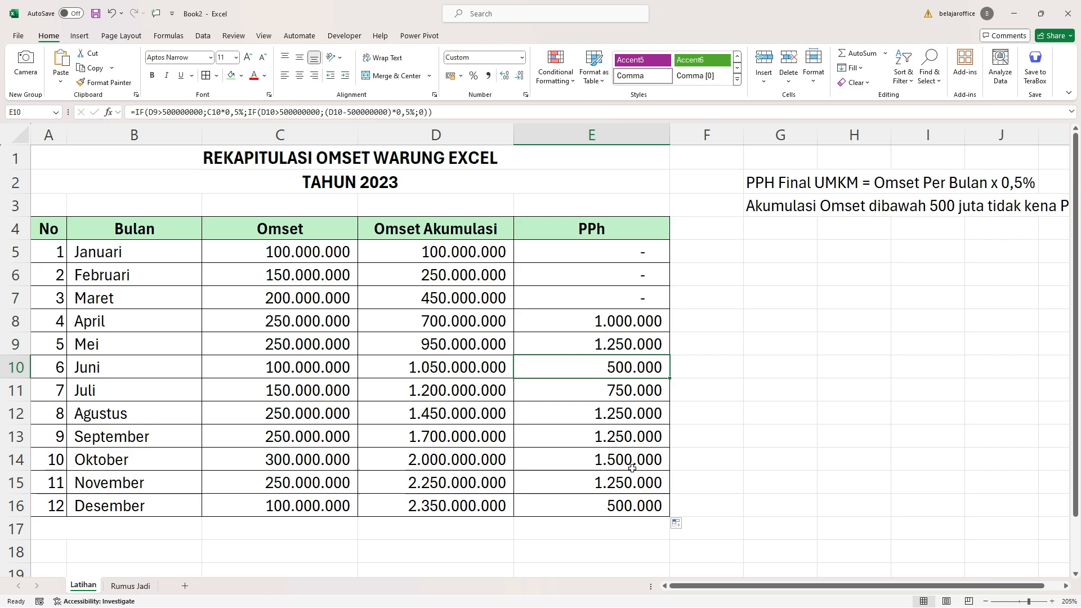
Test the PPh formulas with a Januari Omset of 600.000.000 in C5, check E5, E6 and E11, and undo the test value.
{"action": "key", "text": "ctrl+z"}
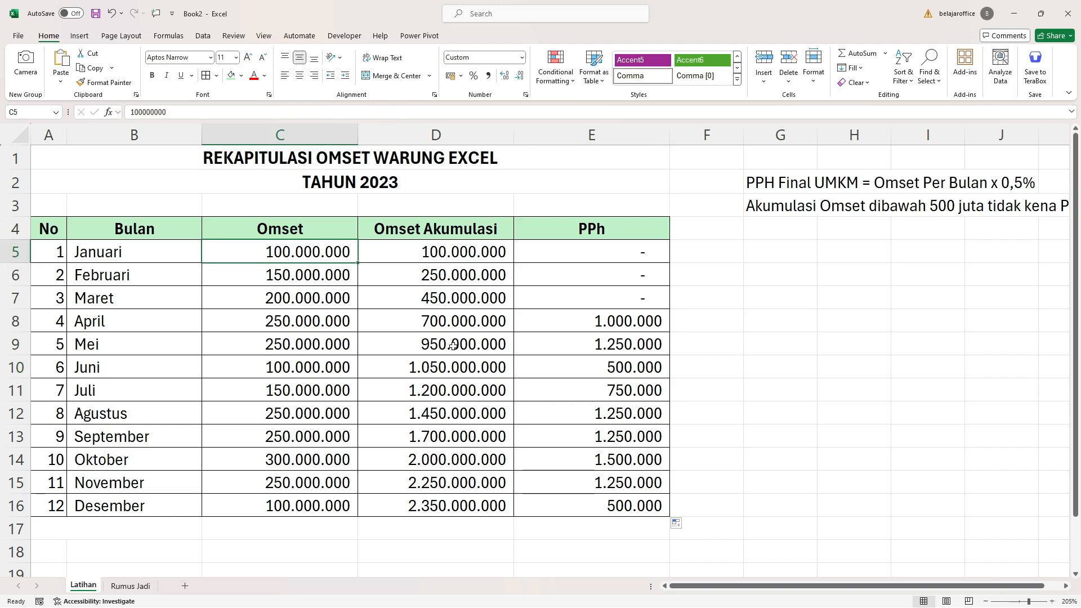
{"action": "left_click", "coordinate": [337, 281]}
{"action": "key", "text": "Up"}
{"action": "type", "text": "600"}
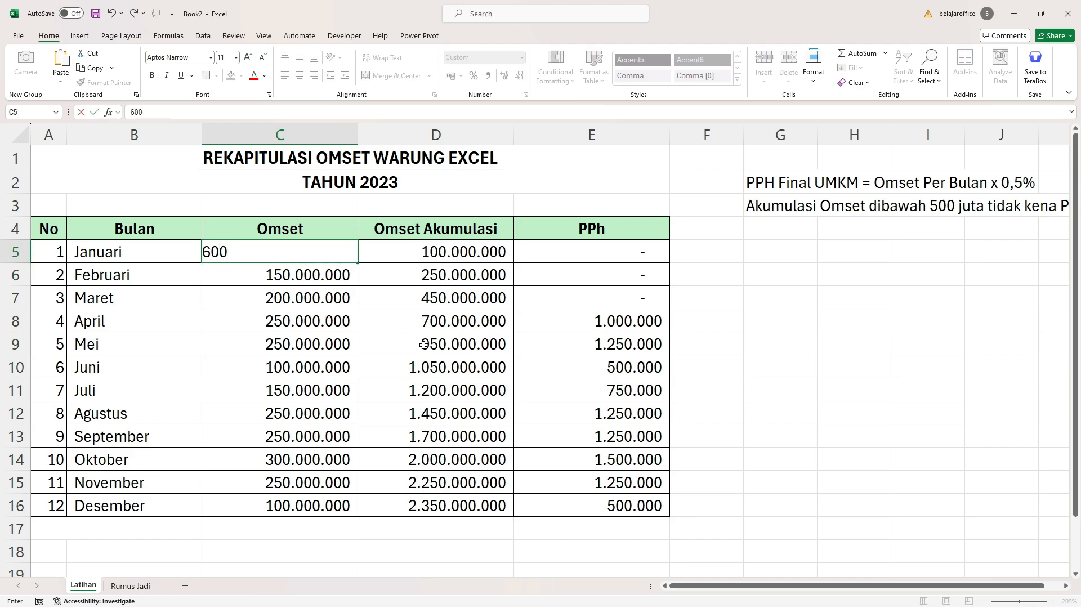
{"action": "type", "text": "000000"}
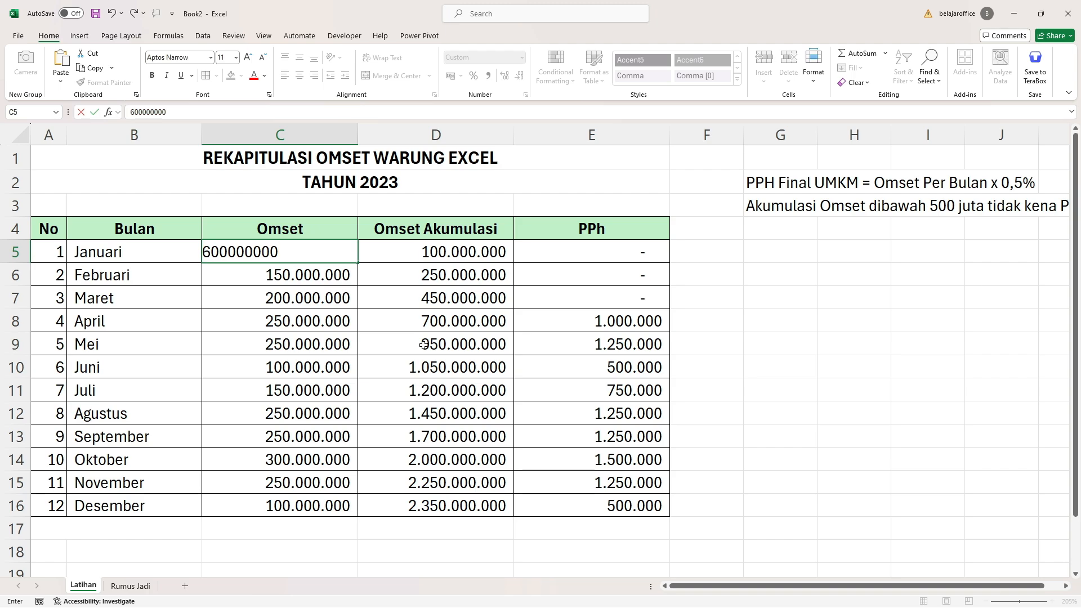
{"action": "key", "text": "Return"}
{"action": "left_click", "coordinate": [642, 258]}
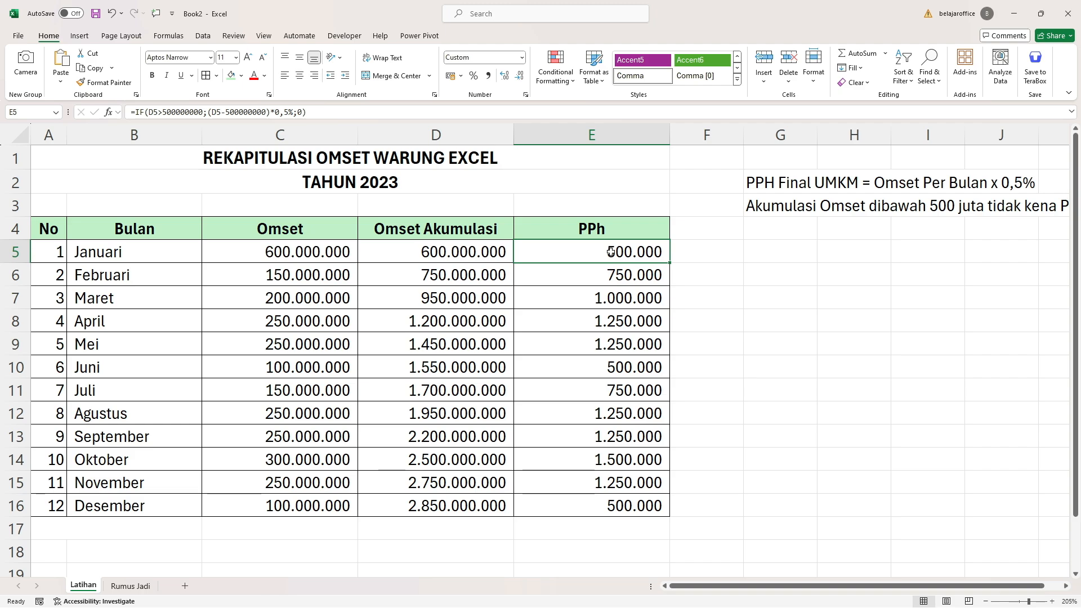
{"action": "left_click", "coordinate": [614, 272]}
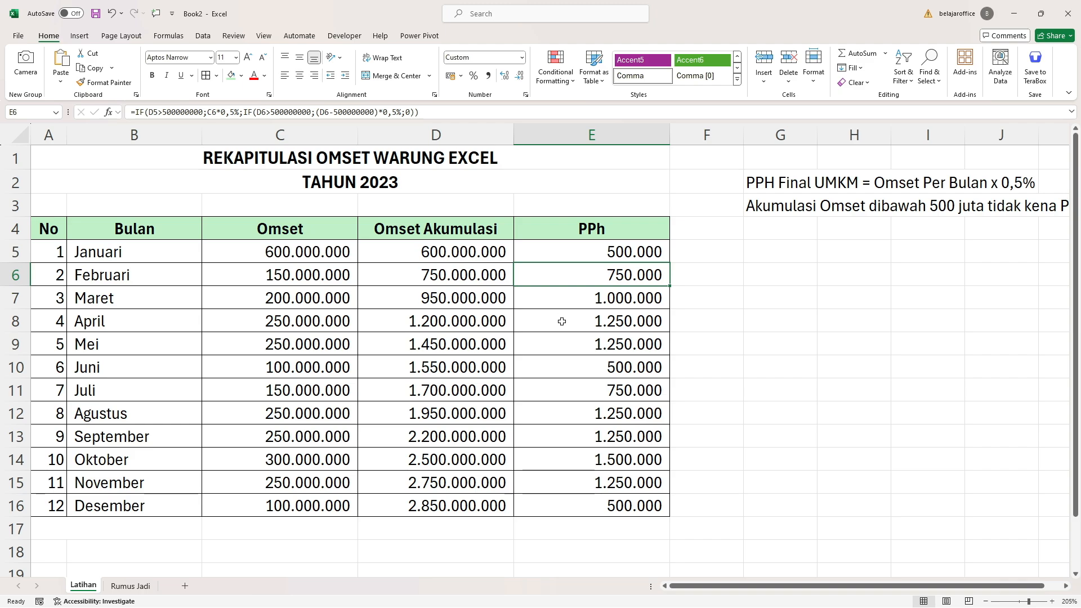
{"action": "left_click", "coordinate": [580, 389]}
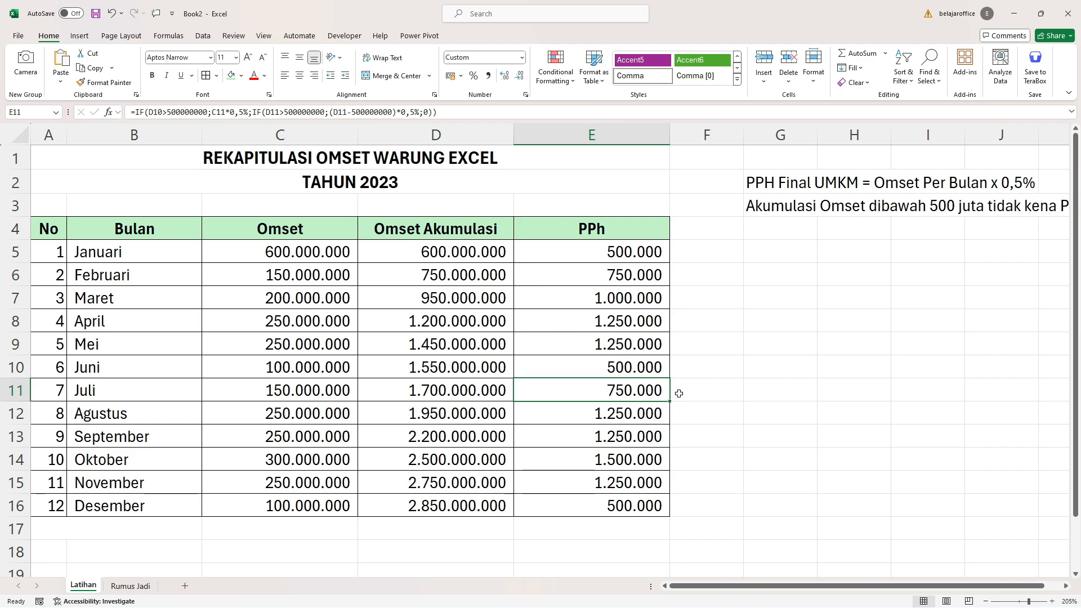
{"action": "key", "text": "ctrl+z"}
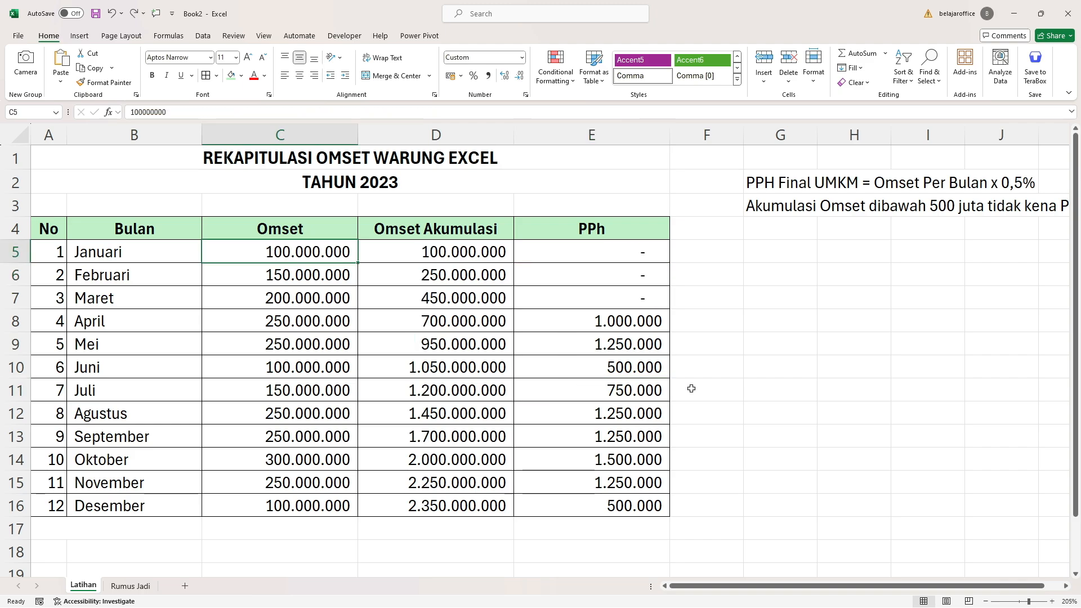